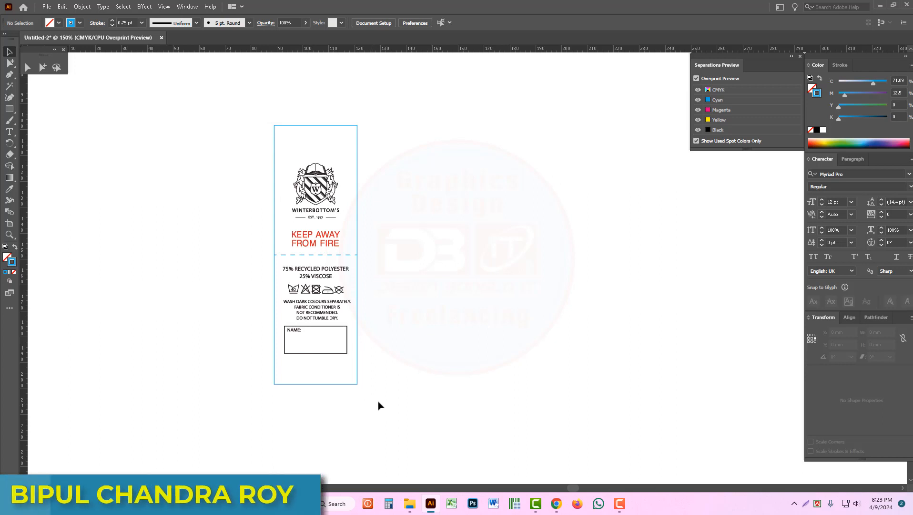
# - Select the care label's outer frame and switch the document's ruler units to inches
pyautogui.moveTo(378, 403); pyautogui.dragTo(266, 115)
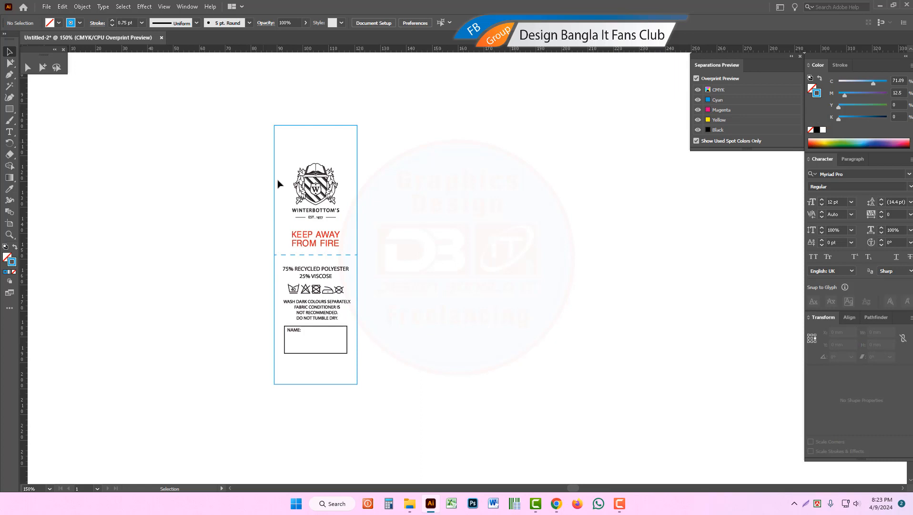
pyautogui.hotkey('ctrl', 'space')
pyautogui.moveTo(250, 131); pyautogui.dragTo(477, 405)
pyautogui.moveTo(524, 305)
pyautogui.mouseDown()
pyautogui.moveTo(522, 347)
pyautogui.moveTo(520, 318)
pyautogui.mouseUp()
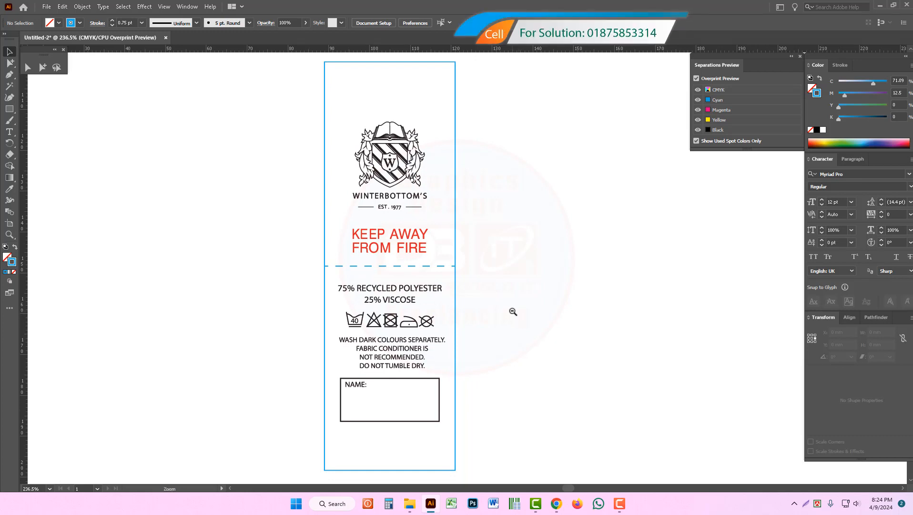
pyautogui.scroll(-1, 512, 312)
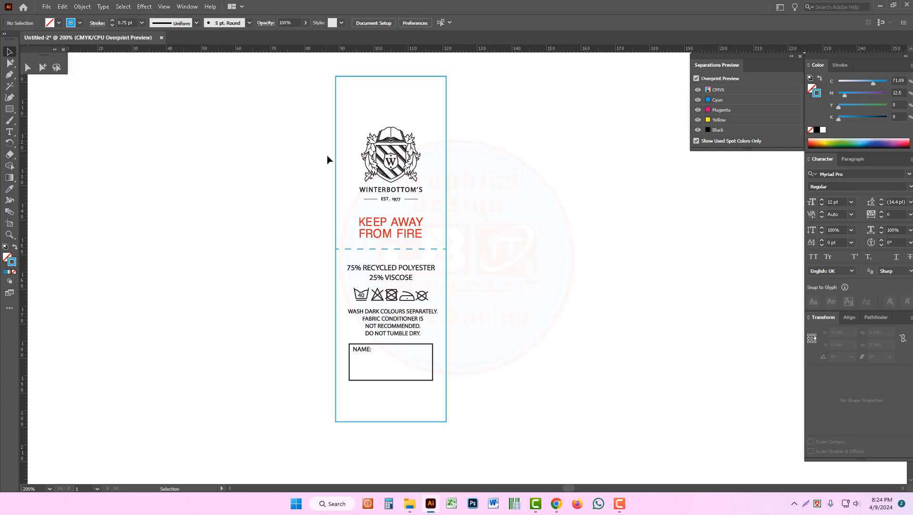
pyautogui.moveTo(297, 70); pyautogui.dragTo(359, 94)
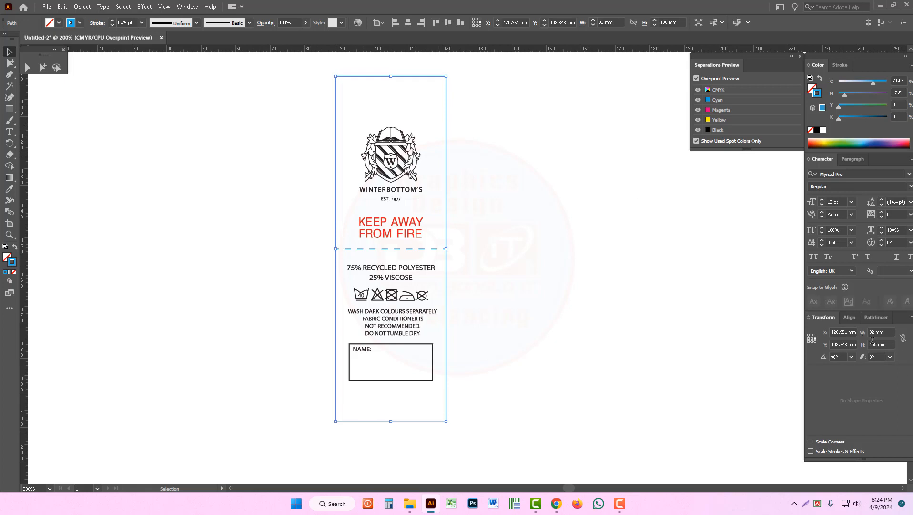
pyautogui.rightClick(598, 48)
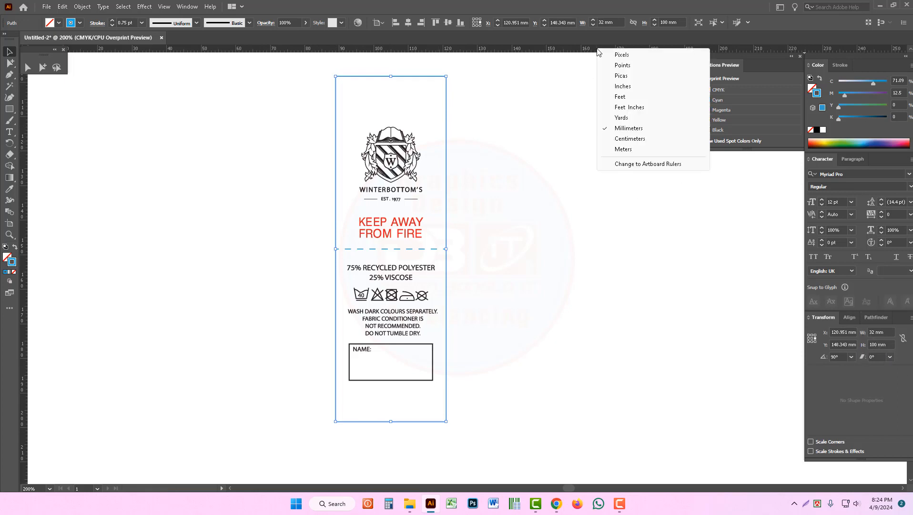
pyautogui.click(617, 90)
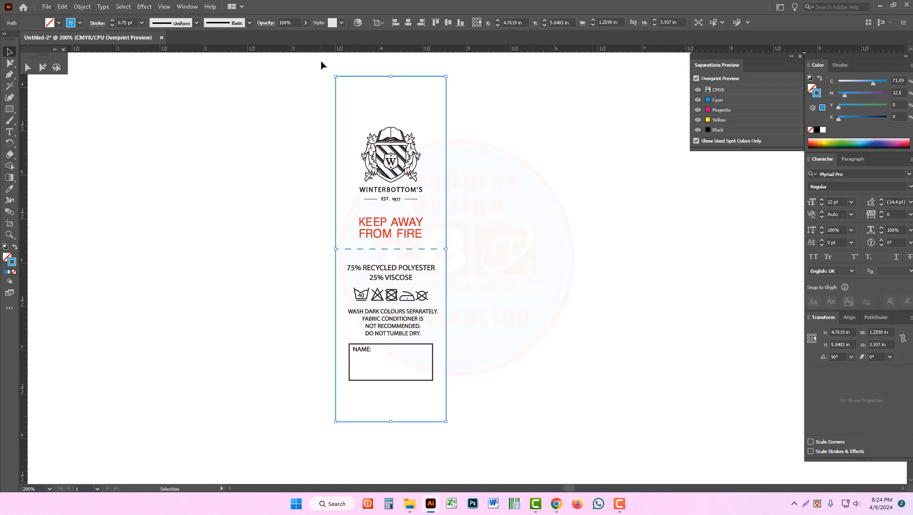
pyautogui.moveTo(321, 65); pyautogui.dragTo(473, 435)
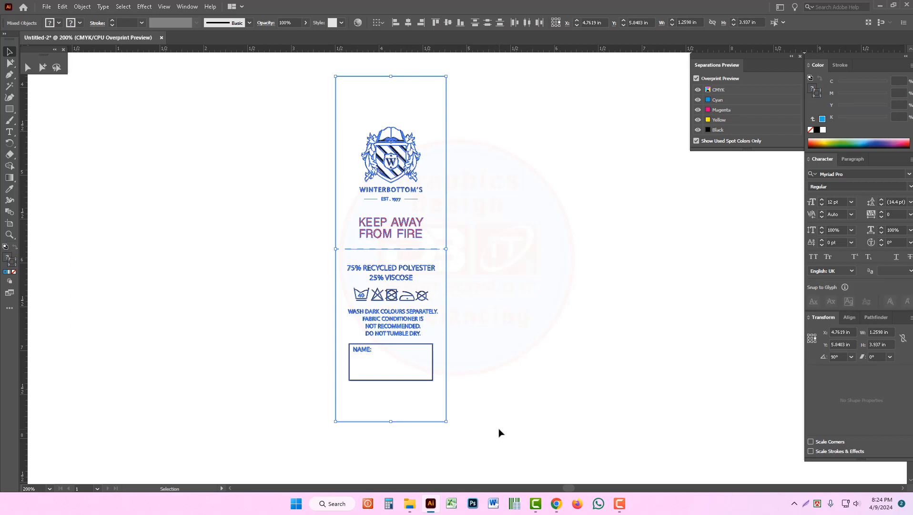
pyautogui.moveTo(487, 440); pyautogui.dragTo(325, 113)
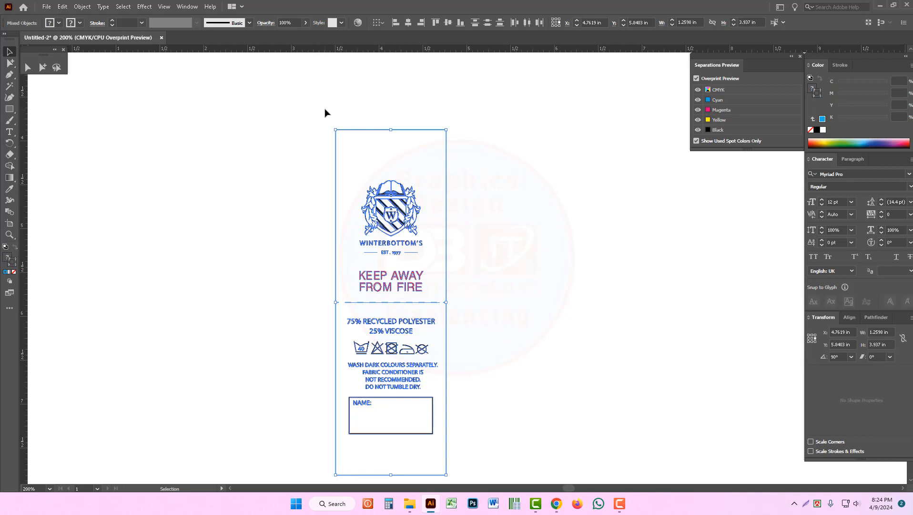
pyautogui.hotkey('ctrl', '-')
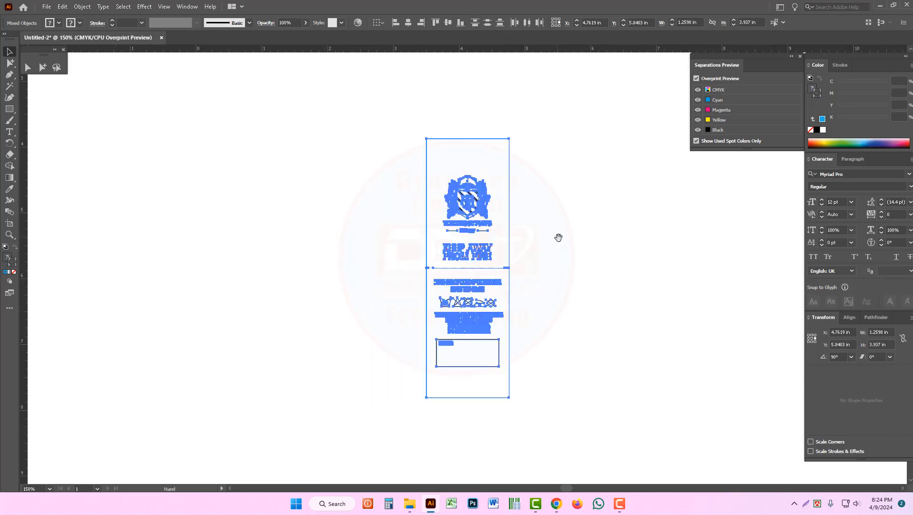
pyautogui.moveTo(558, 236); pyautogui.dragTo(481, 175)
pyautogui.click(492, 145)
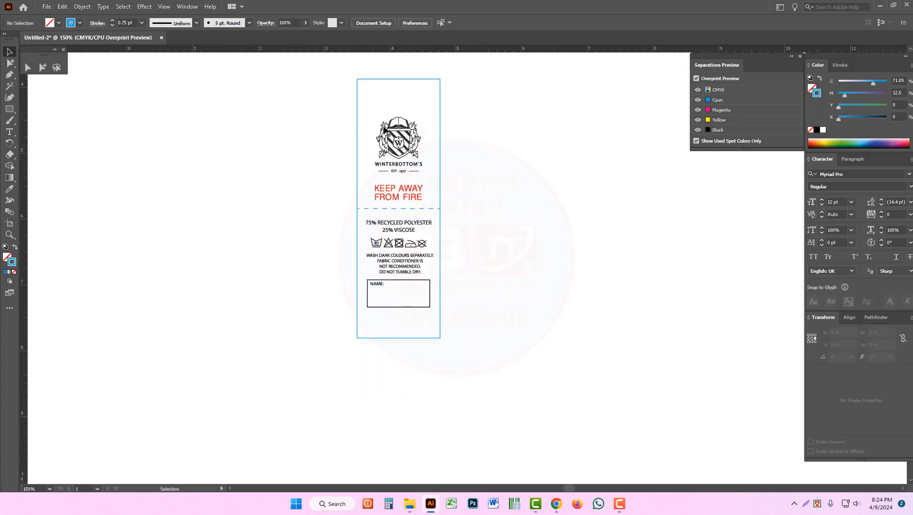
pyautogui.keyDown('ctrl'); pyautogui.click(489, 230); pyautogui.keyUp('ctrl')
pyautogui.moveTo(479, 249); pyautogui.dragTo(502, 241)
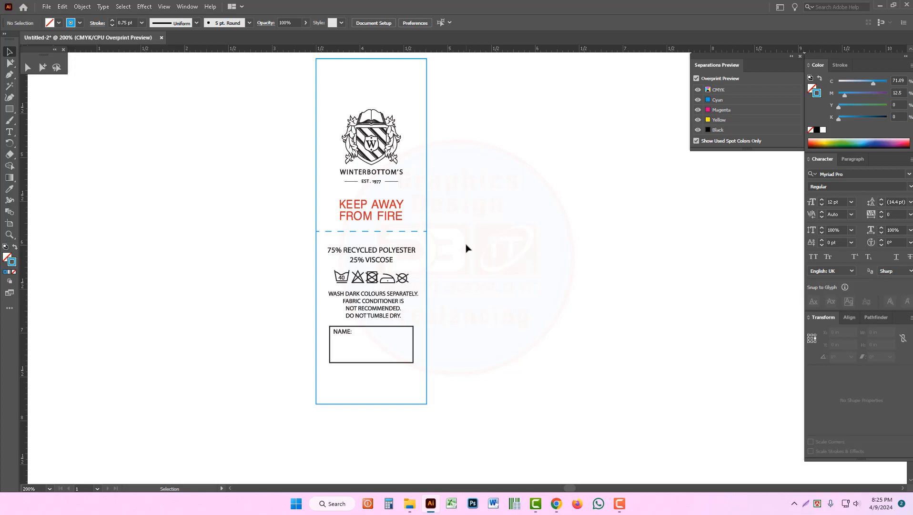
# - Switch to the browser, look through the posts on the DesigN BanglA it Facebook page, and return to Illustrator
pyautogui.hotkey('alt', 'Tab')
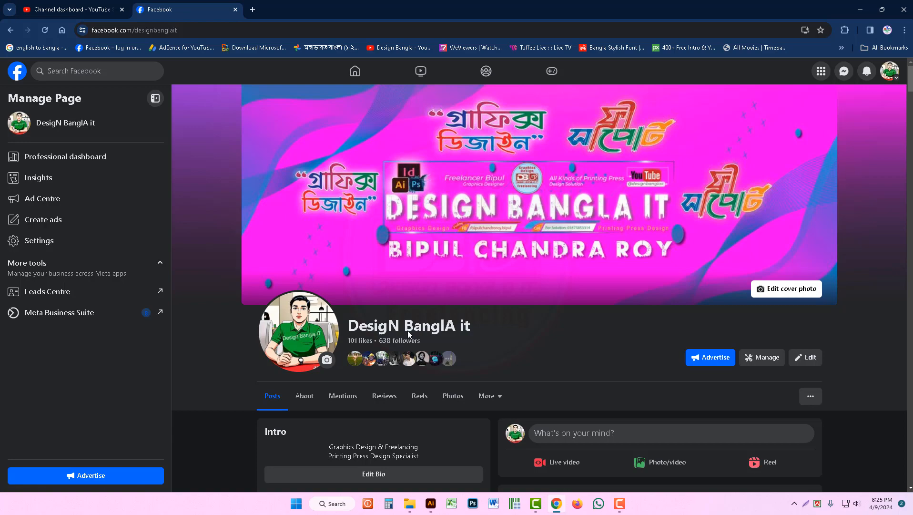
pyautogui.scroll(-10, 491, 339)
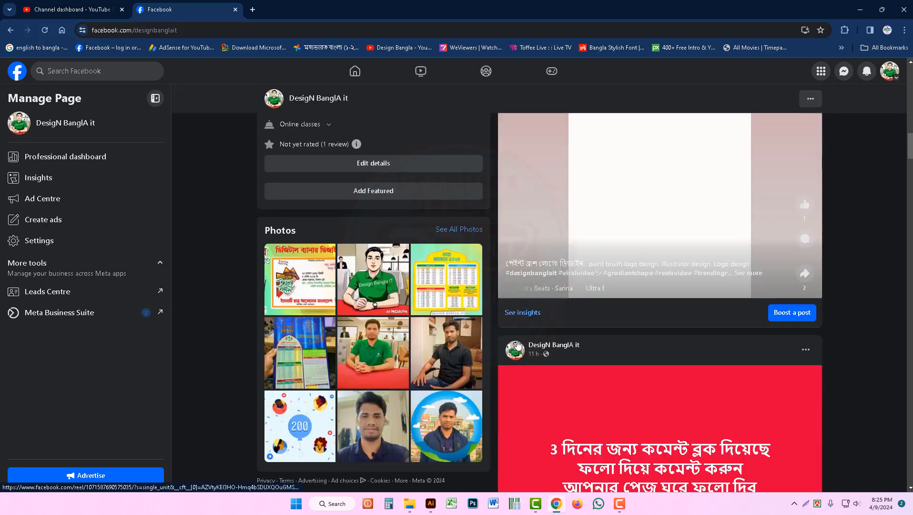
pyautogui.scroll(-7, 517, 342)
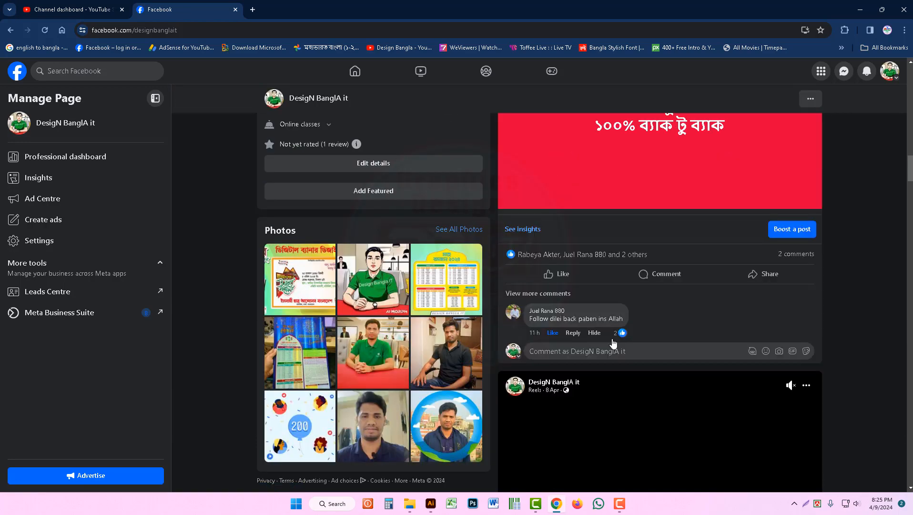
pyautogui.scroll(-12, 614, 345)
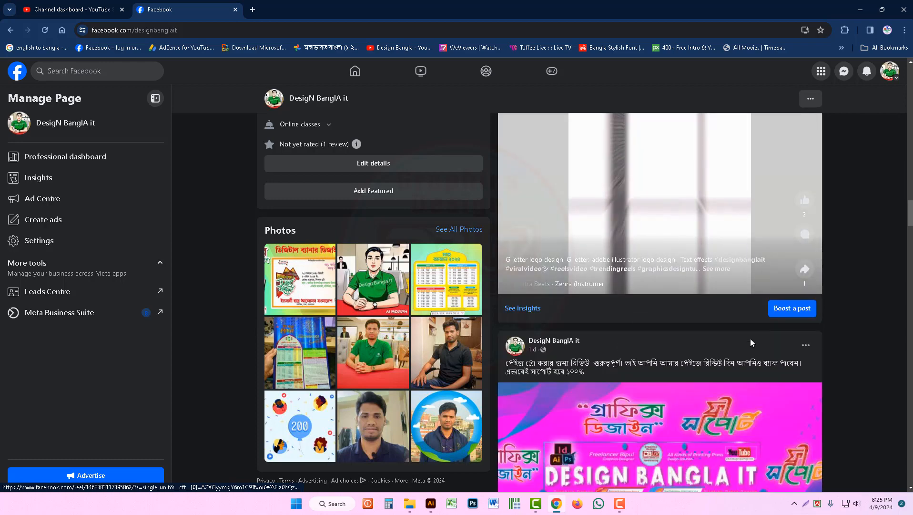
pyautogui.scroll(-12, 639, 394)
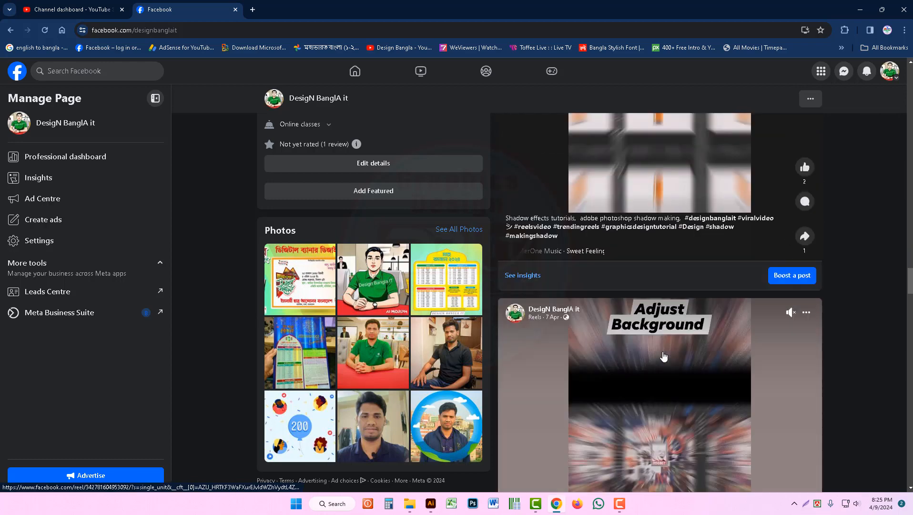
pyautogui.scroll(-12, 663, 355)
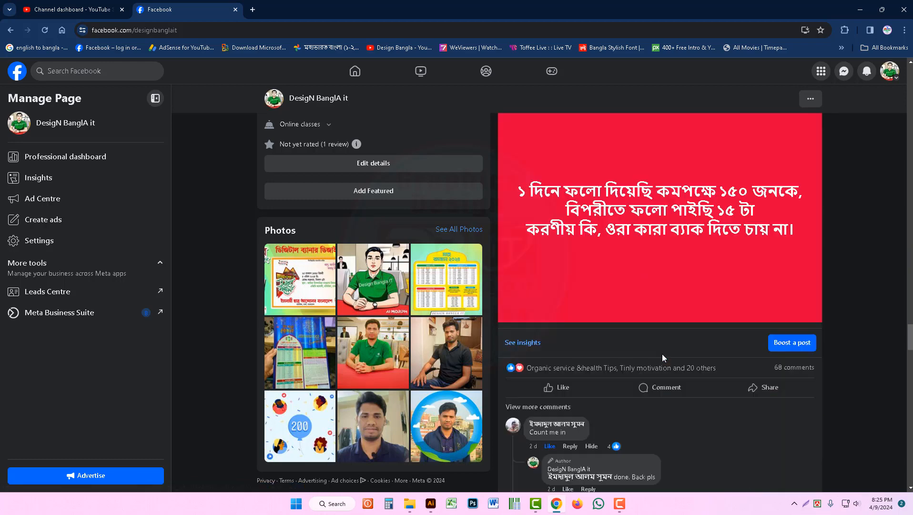
pyautogui.scroll(-12, 663, 357)
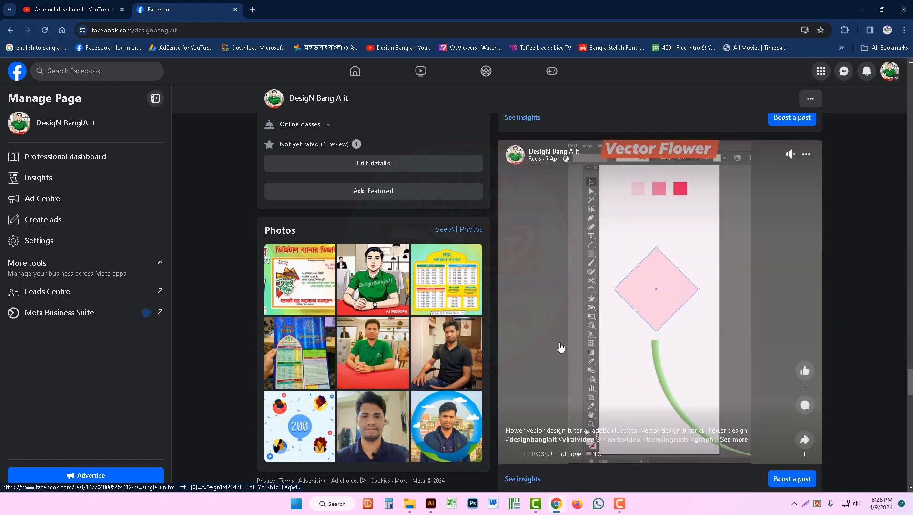
pyautogui.scroll(-6, 624, 361)
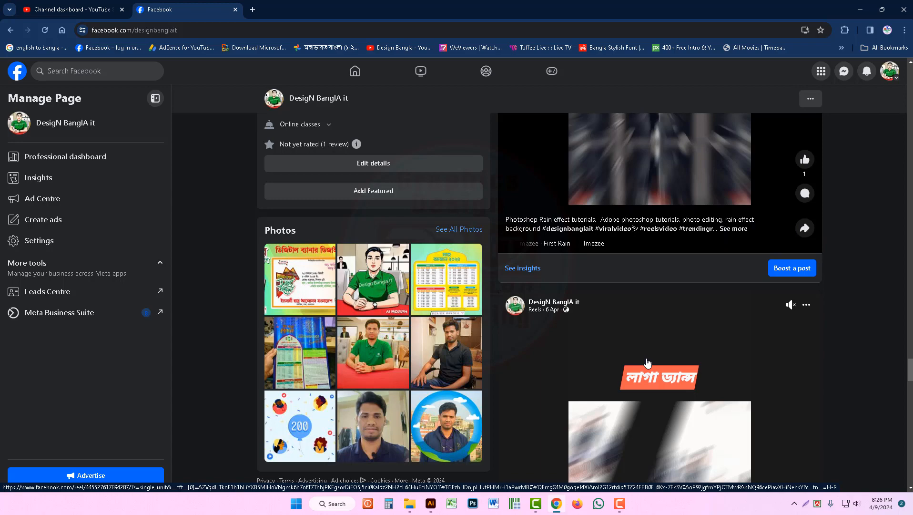
pyautogui.click(430, 503)
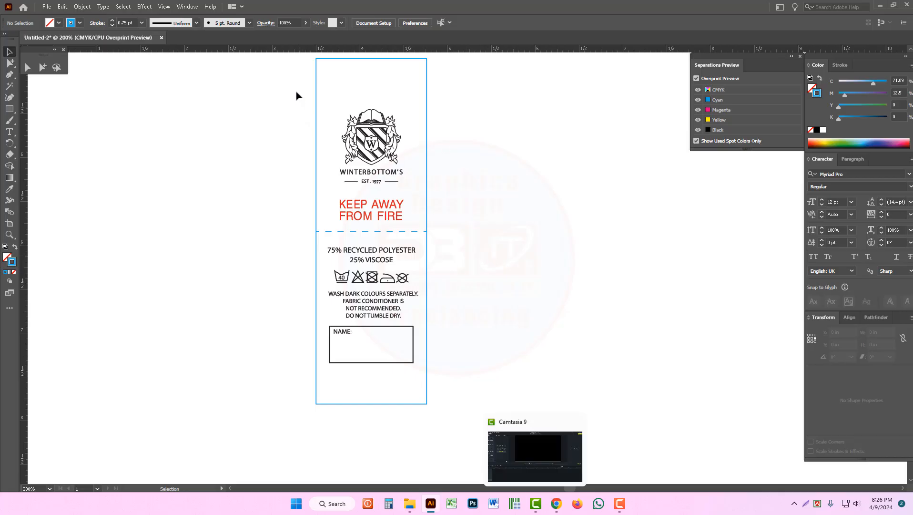
# - Examine the whole label, its outer frame, the Winterbottom's logo, the fire warning and the fibre composition text by selecting each
pyautogui.moveTo(285, 72); pyautogui.dragTo(673, 375)
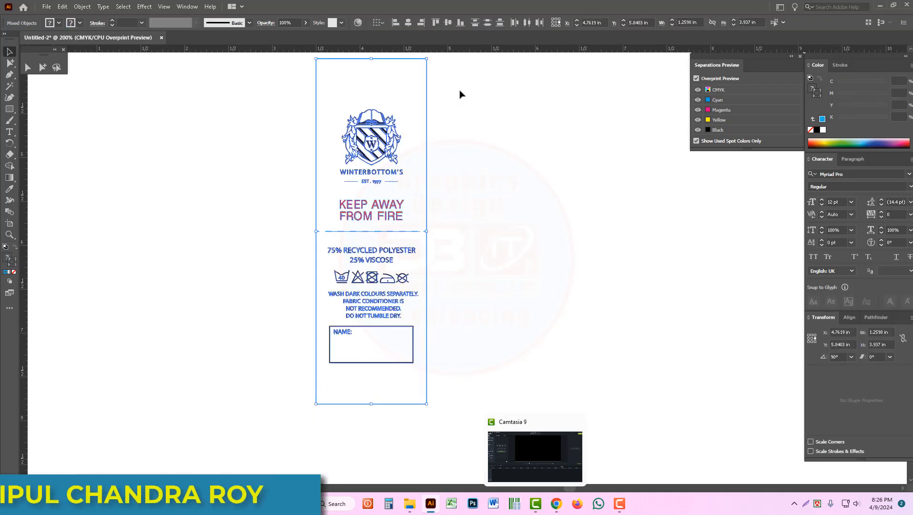
pyautogui.click(417, 106)
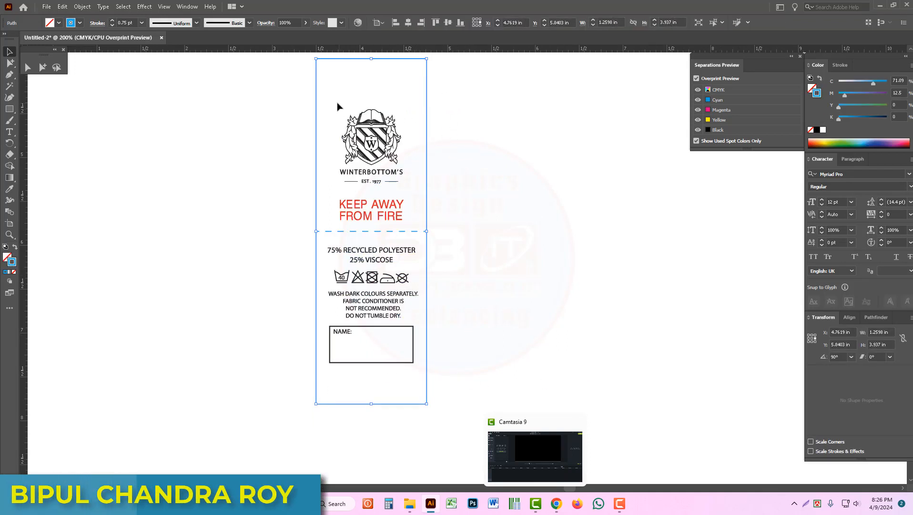
pyautogui.moveTo(336, 102); pyautogui.dragTo(408, 196)
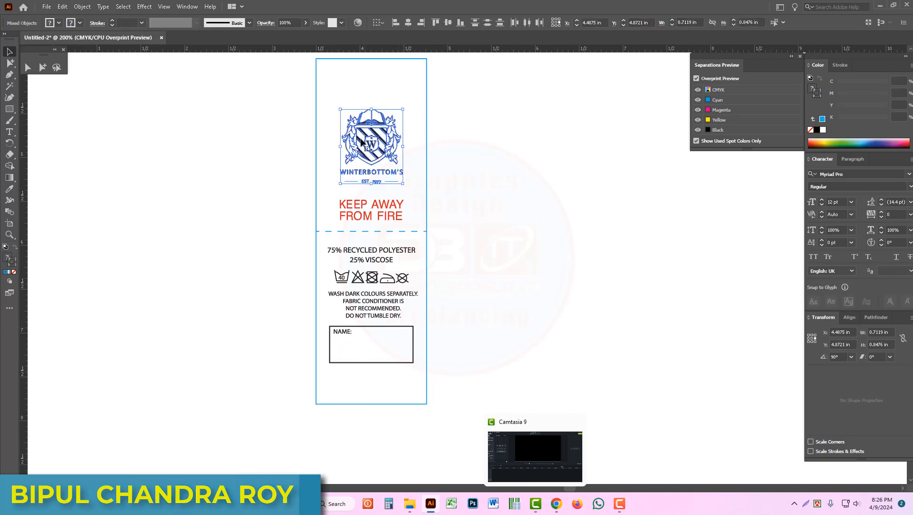
pyautogui.click(368, 218)
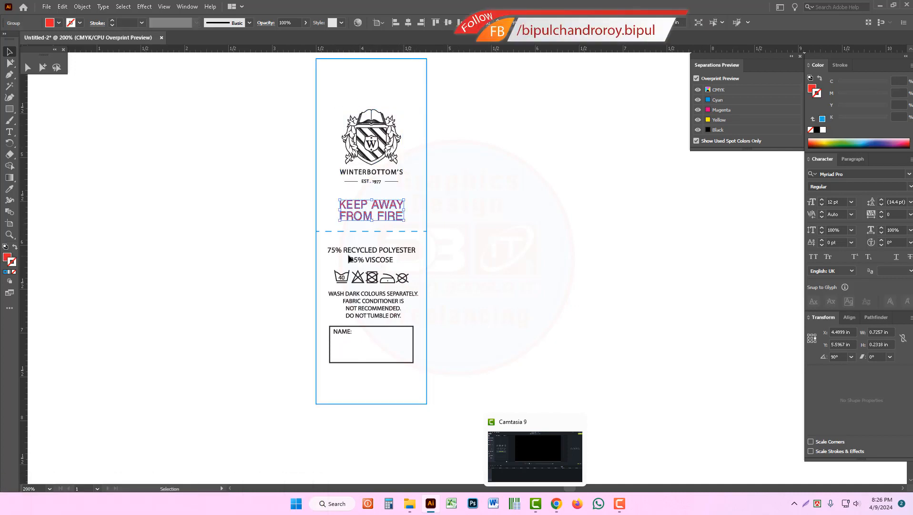
pyautogui.click(415, 268)
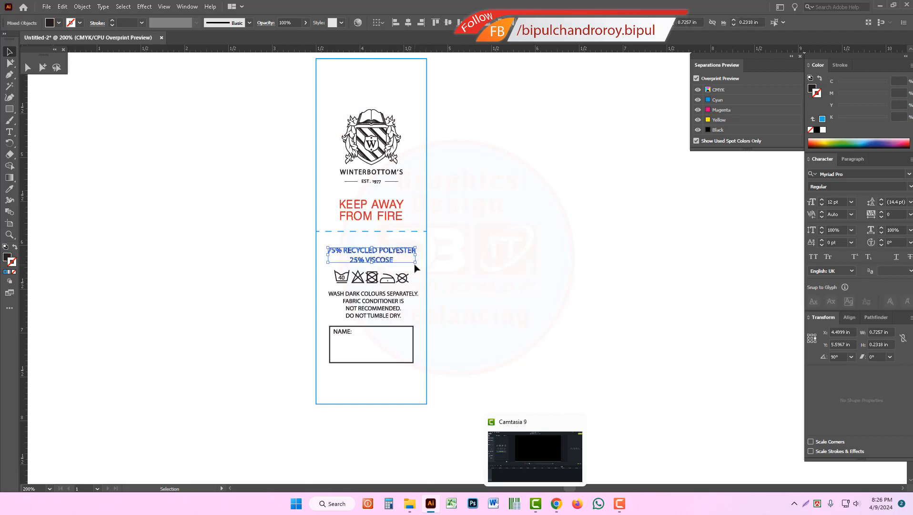
pyautogui.click(459, 252)
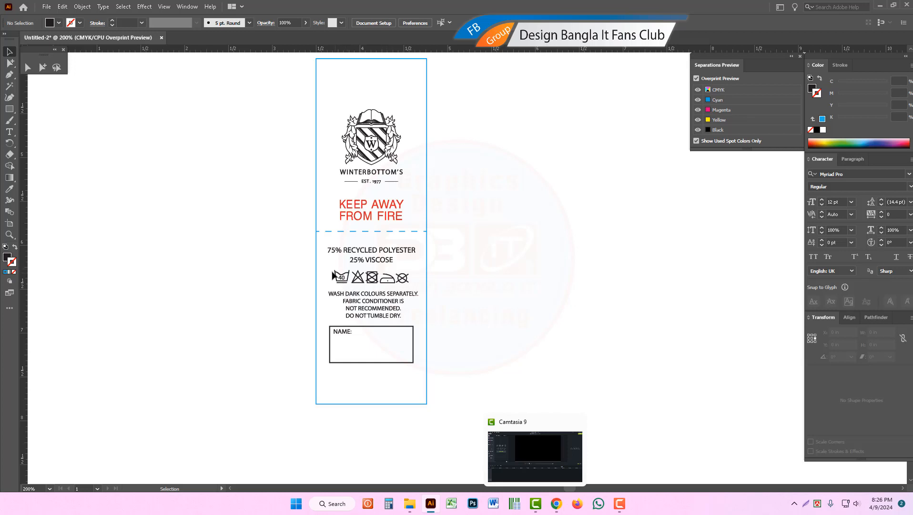
# - Examine the row of care symbols and the name box lettering by selecting them, and clear the selection
pyautogui.click(409, 287)
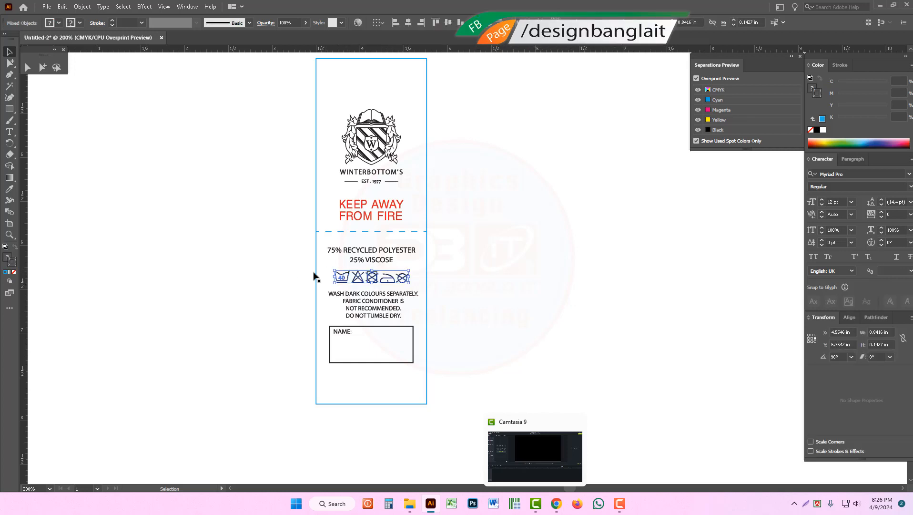
pyautogui.click(499, 276)
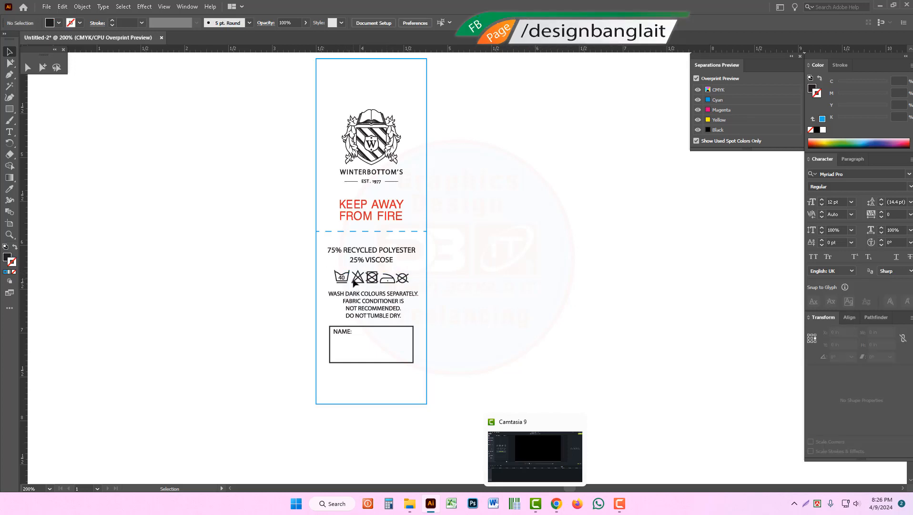
pyautogui.click(344, 280)
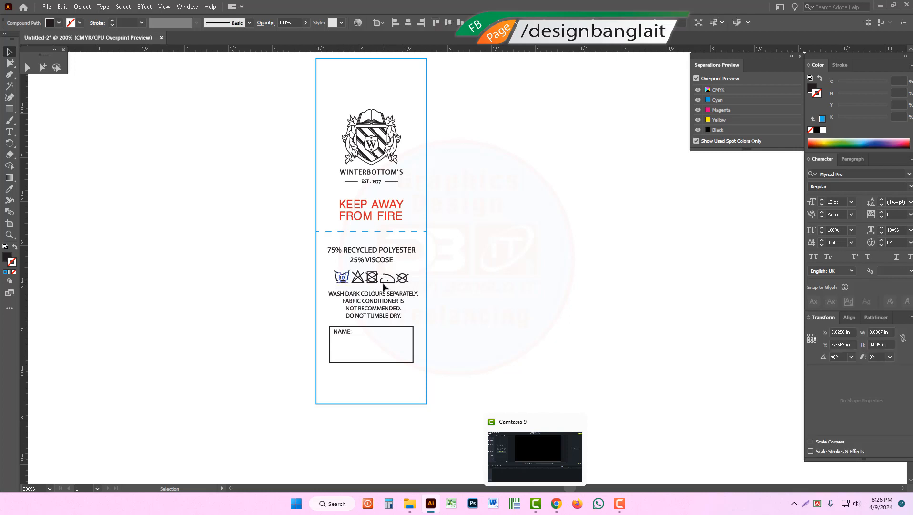
pyautogui.click(404, 282)
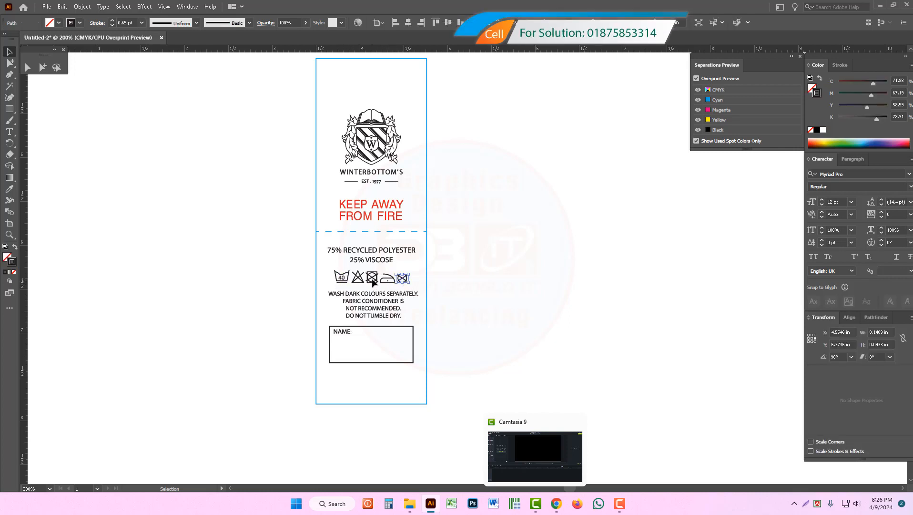
pyautogui.click(476, 284)
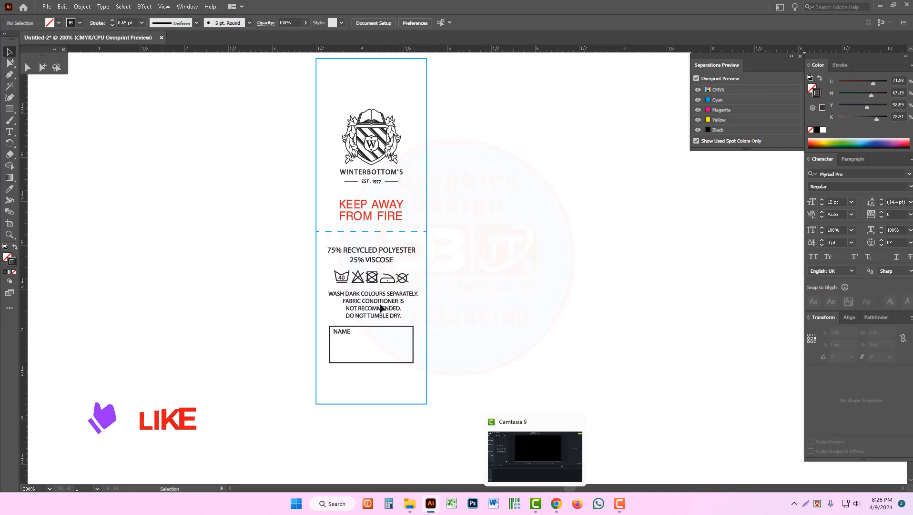
pyautogui.click(343, 332)
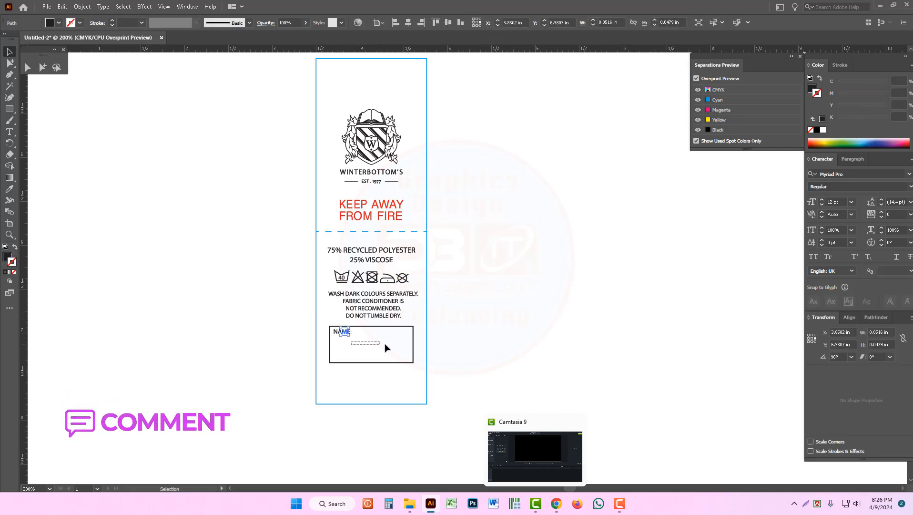
pyautogui.click(477, 332)
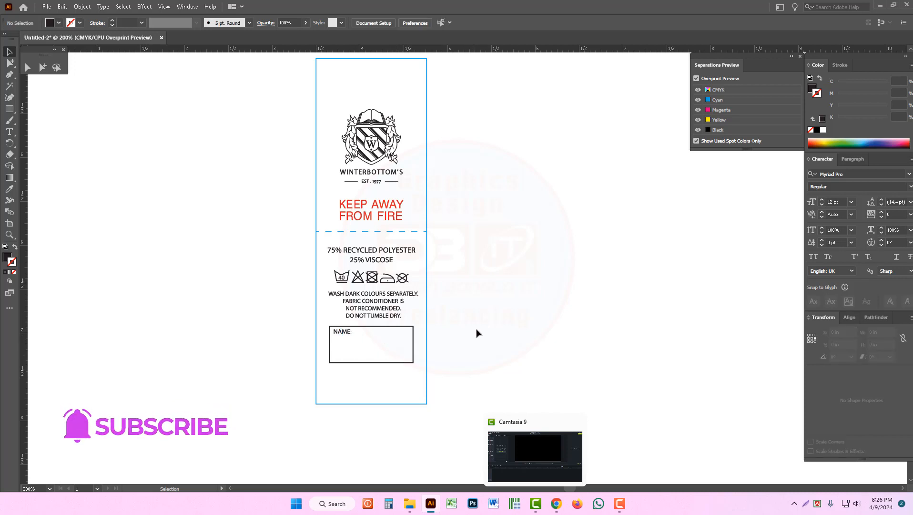
# - Inspect the dashed fold line across the middle of the label together with the outer frame by selecting them
pyautogui.click(391, 232)
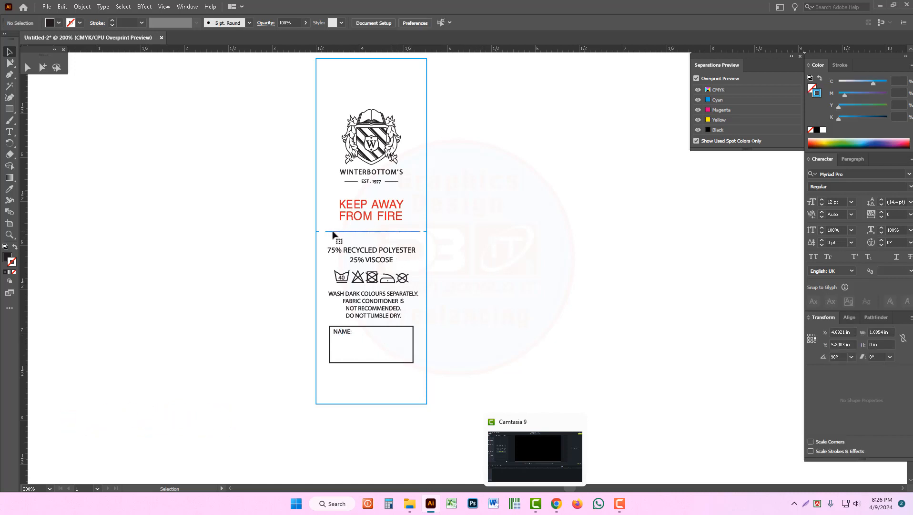
pyautogui.moveTo(255, 227); pyautogui.dragTo(515, 238)
pyautogui.moveTo(435, 238); pyautogui.dragTo(283, 228)
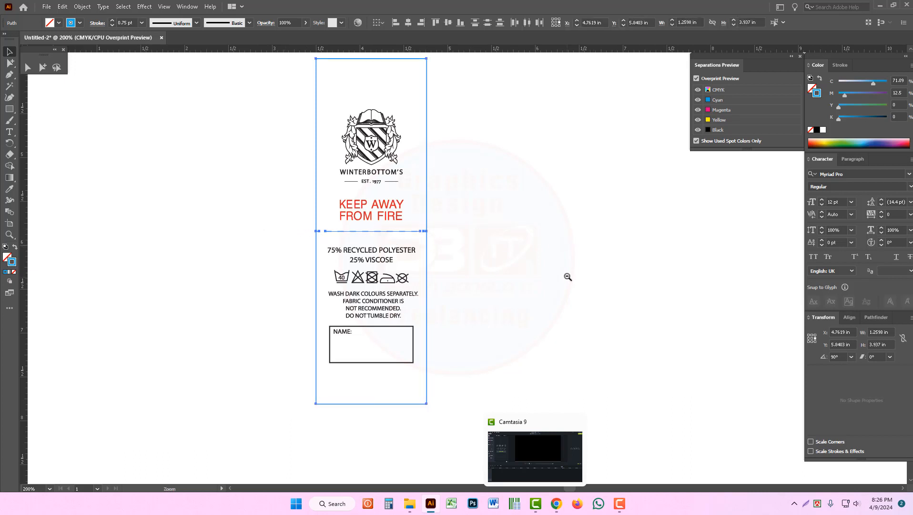
# - Group all of the label's artwork together and clear the selection
pyautogui.hotkey('ctrl', '-')
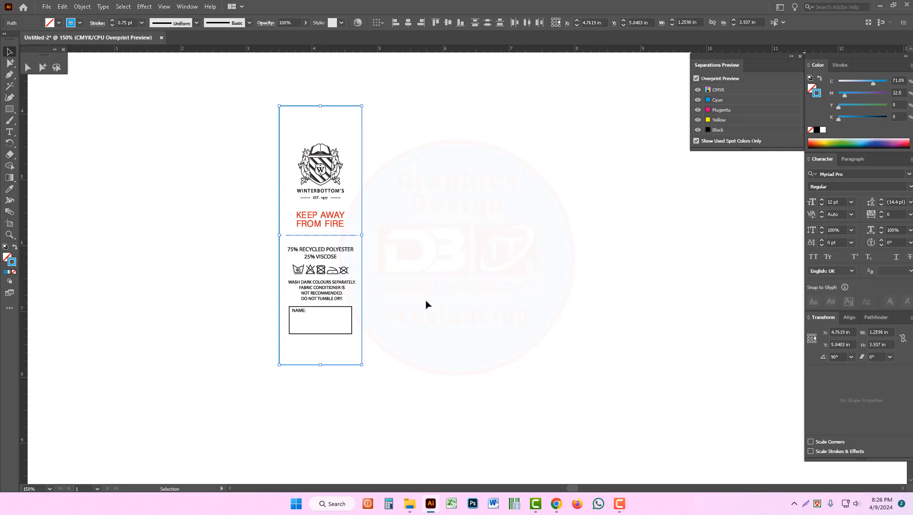
pyautogui.moveTo(403, 383); pyautogui.dragTo(251, 102)
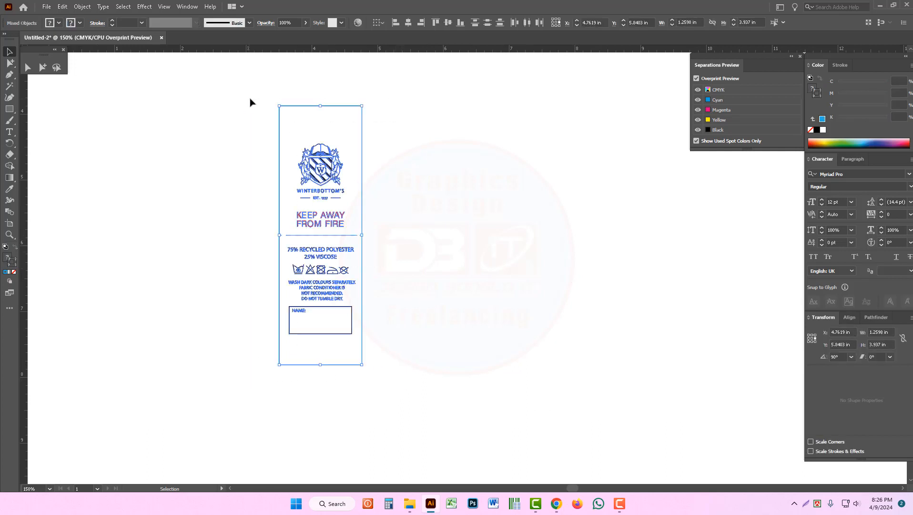
pyautogui.press('ctrl')
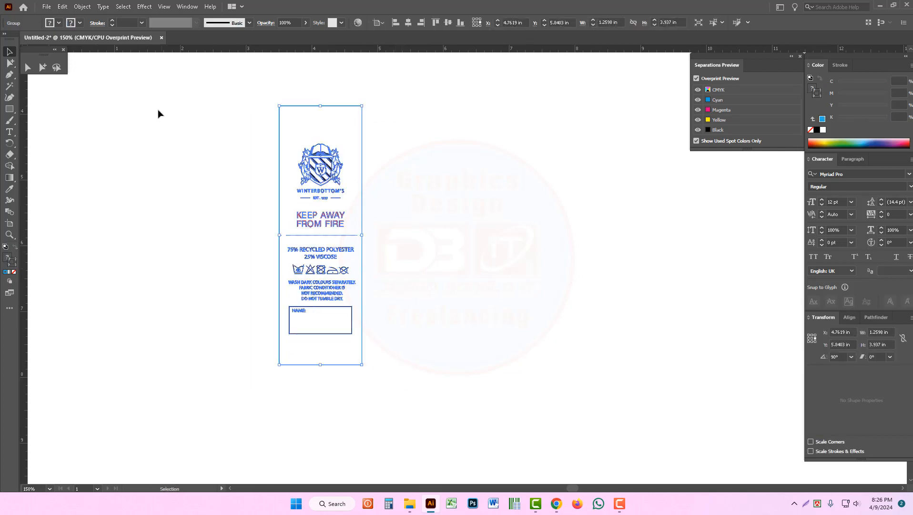
pyautogui.click(158, 114)
# - Inspect the crest's CMYK fill values with the Group Selection tool and clear the selection
pyautogui.click(42, 66)
pyautogui.moveTo(240, 110); pyautogui.dragTo(513, 402)
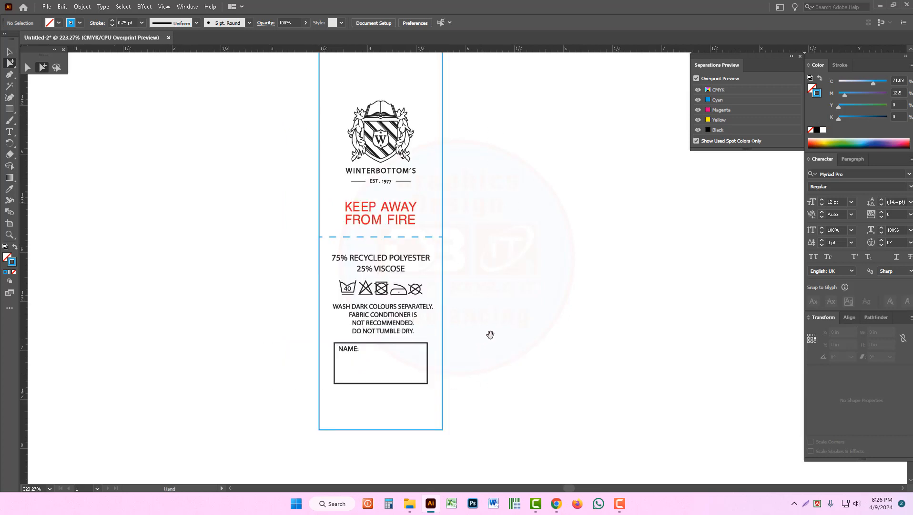
pyautogui.click(697, 130)
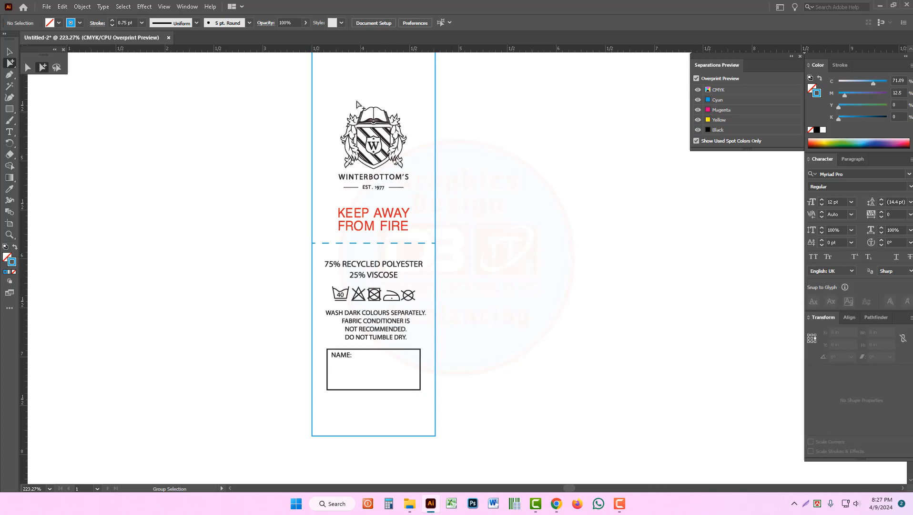
pyautogui.click(384, 160)
pyautogui.click(812, 87)
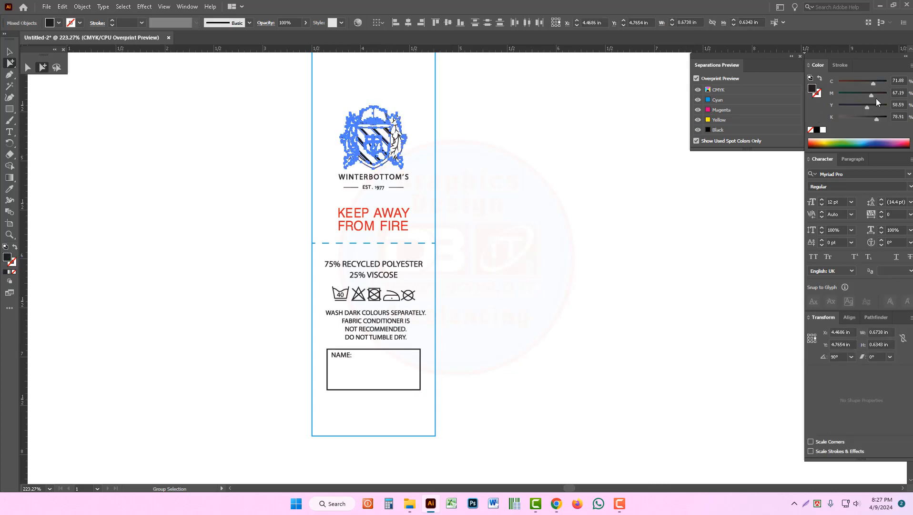
pyautogui.click(546, 137)
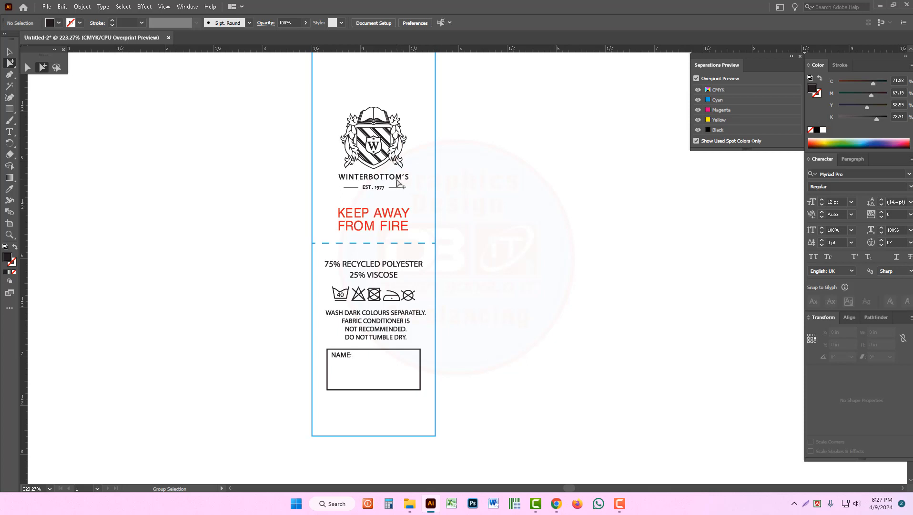
# - Try selecting everything with the same fill colour as the letter M in the Winterbottom's name, and clear the selection
pyautogui.click(397, 178)
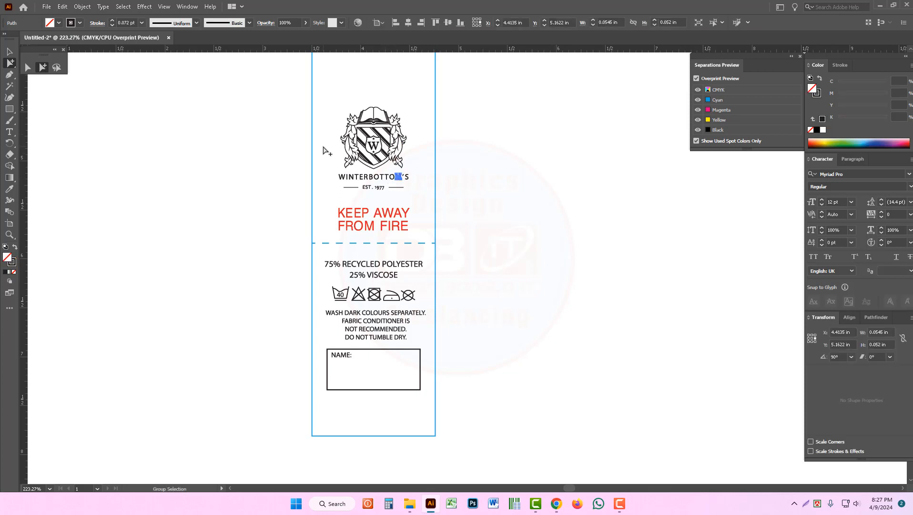
pyautogui.click(123, 7)
pyautogui.moveTo(142, 102)
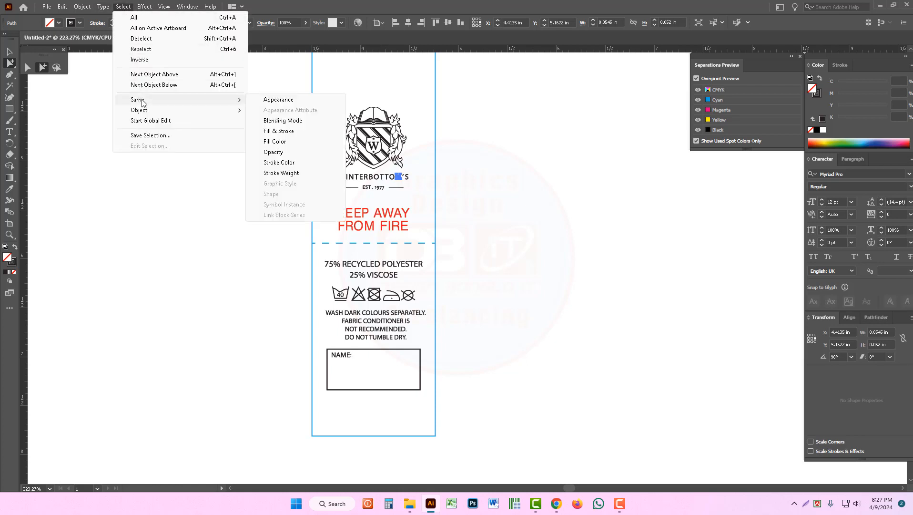
pyautogui.click(274, 142)
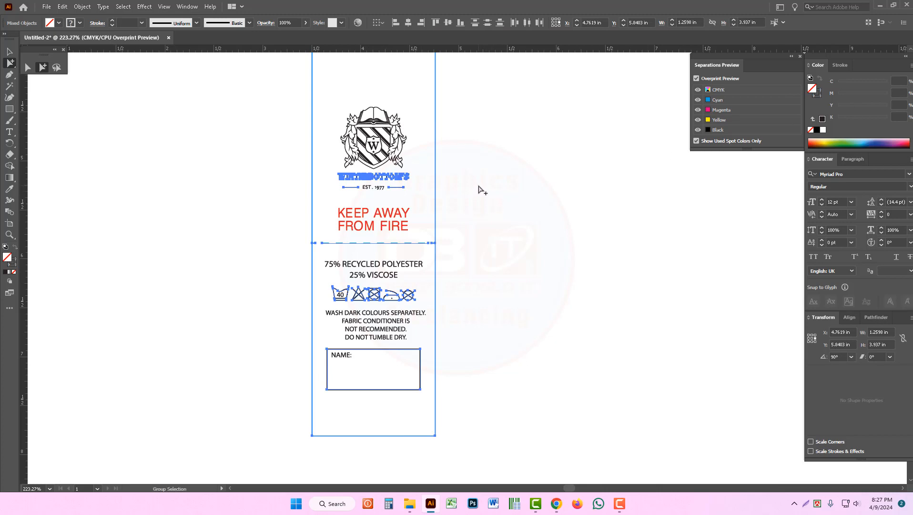
pyautogui.click(446, 204)
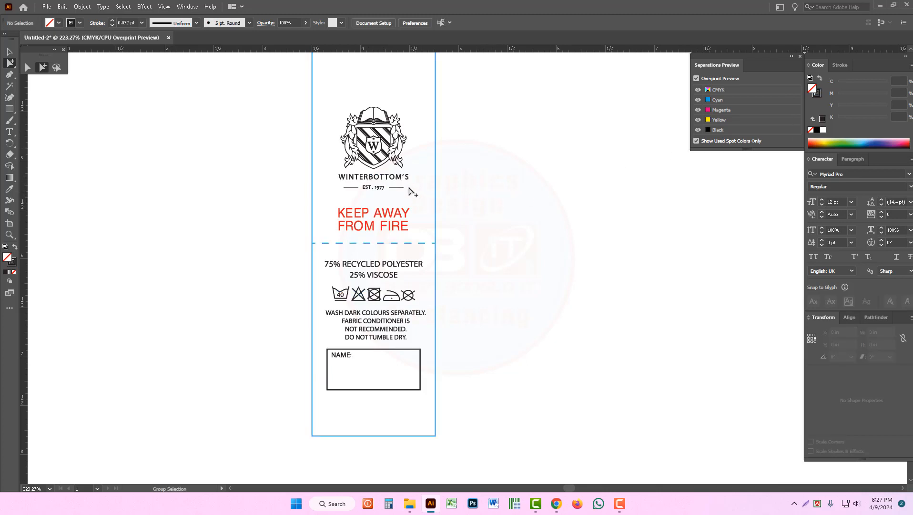
# - Select all elements that share the crest's dark fill colour, review the options for selecting similar objects, and deselect everything
pyautogui.click(378, 123)
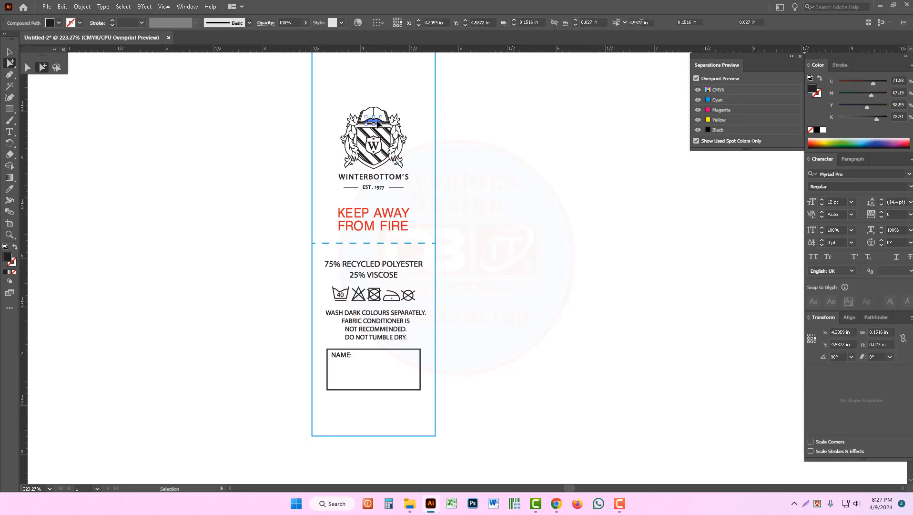
pyautogui.click(378, 123)
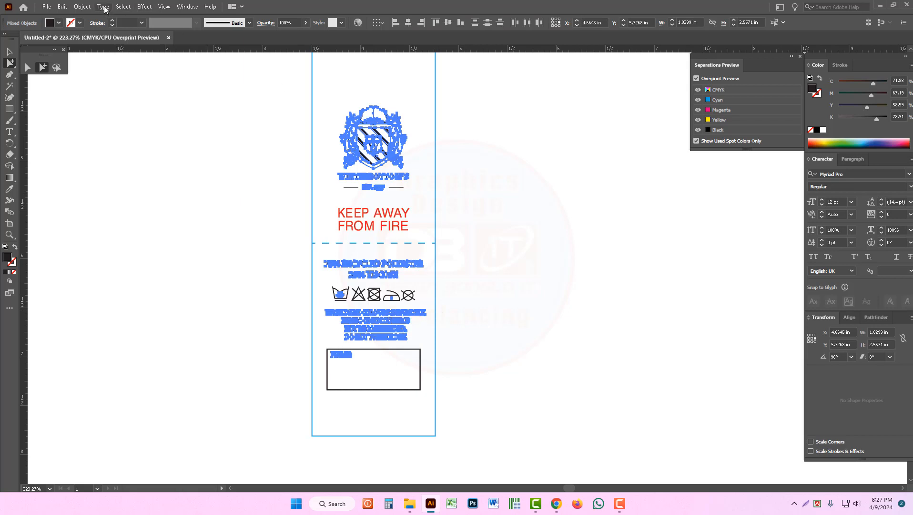
pyautogui.click(123, 7)
pyautogui.moveTo(157, 99)
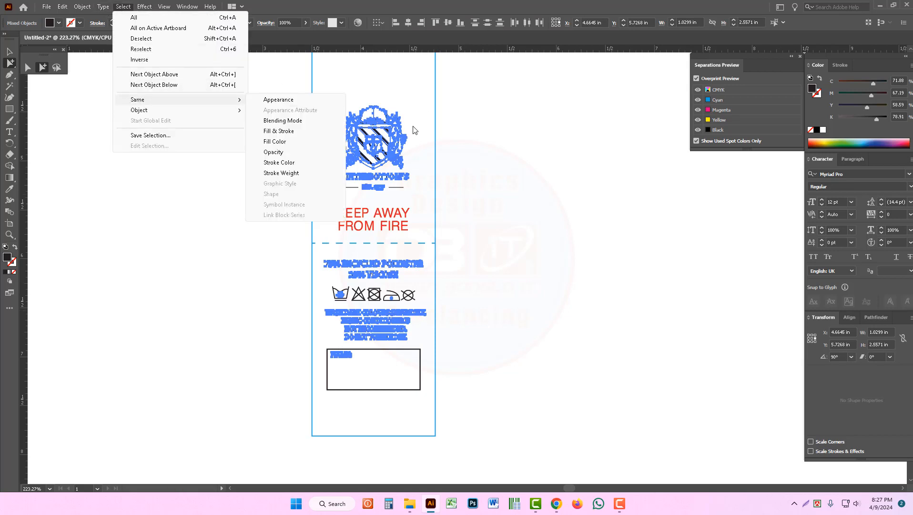
pyautogui.click(506, 170)
pyautogui.click(524, 200)
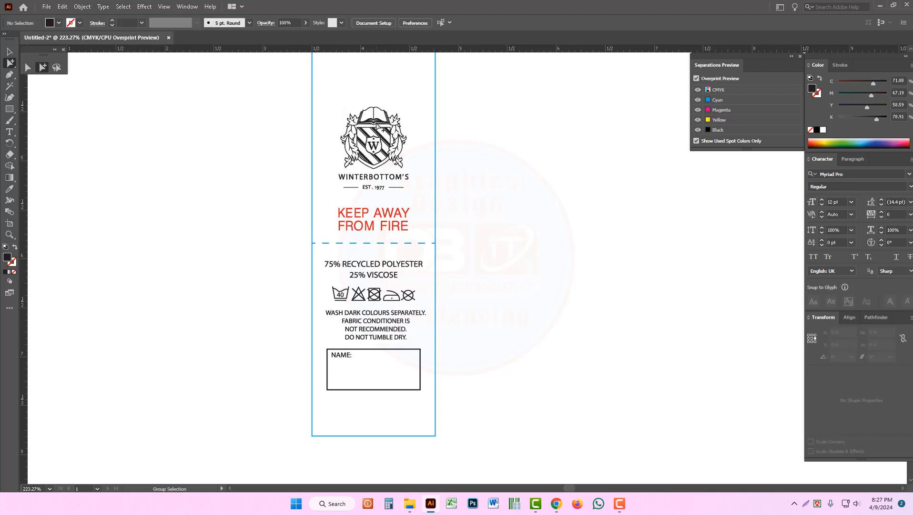
# - Set the fill of every element sharing the crest's dark fill to 100% black (K 100) and hide those elements
pyautogui.click(376, 123)
pyautogui.press('ctrl')
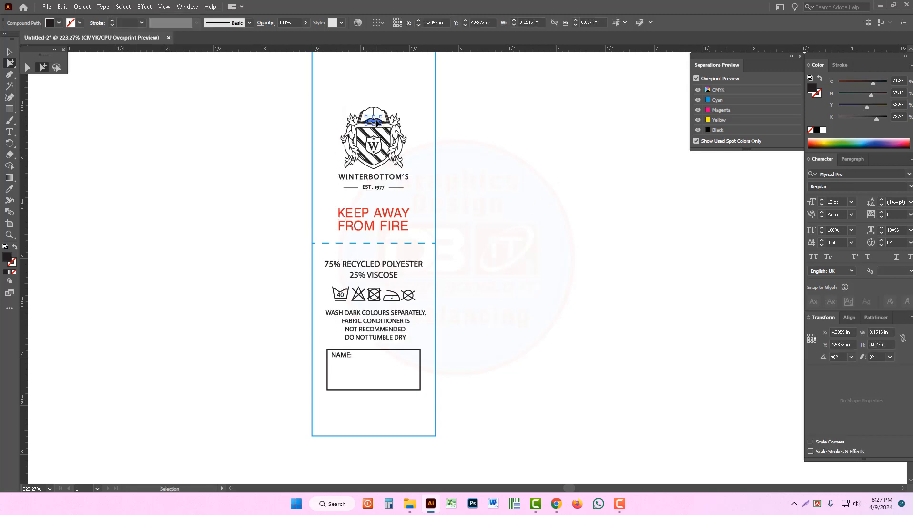
pyautogui.hotkey('ctrl', '6')
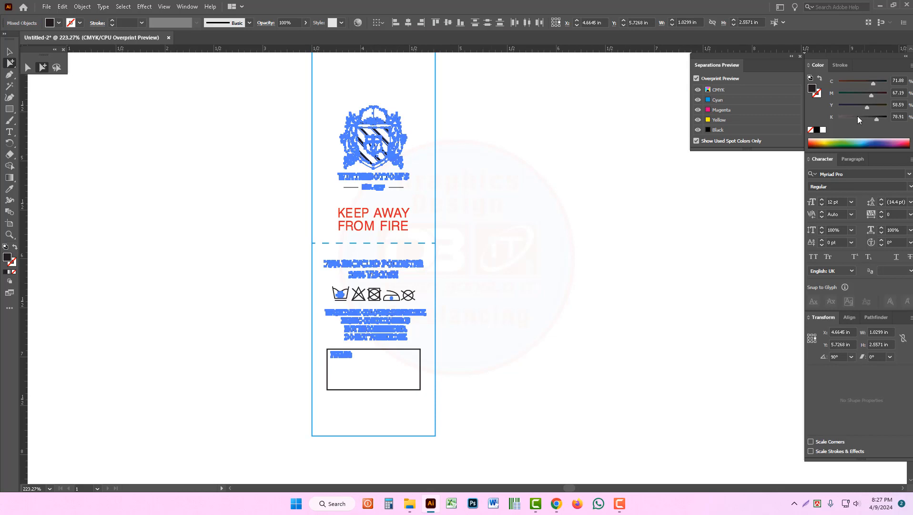
pyautogui.click(817, 131)
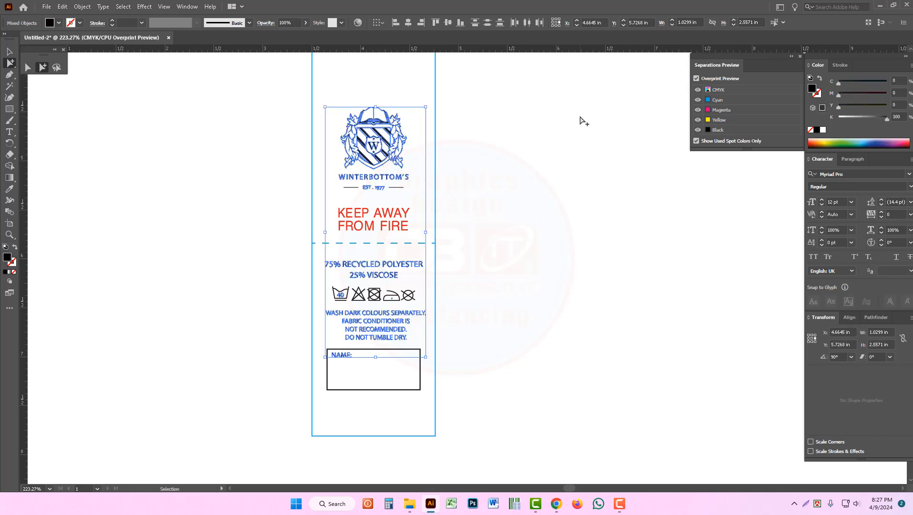
pyautogui.hotkey('ctrl', '3')
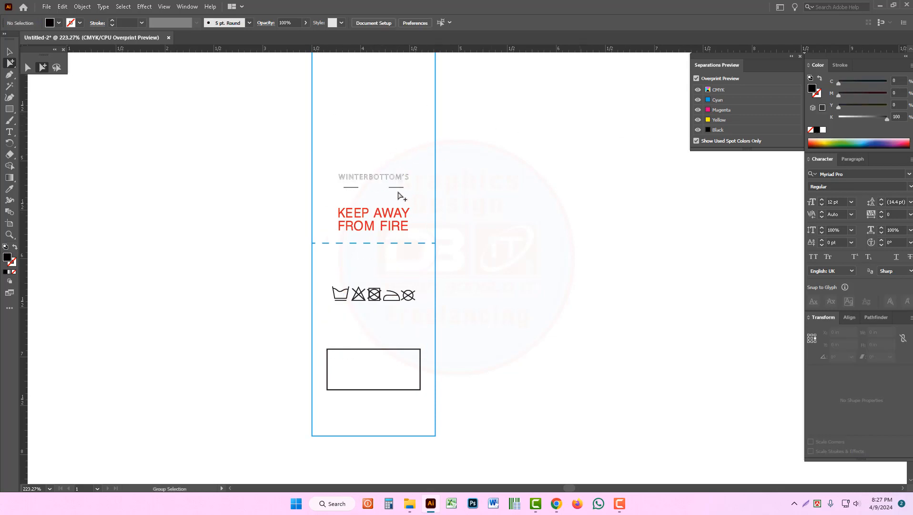
# - Set the stroke of all unfilled outlines matching the wash symbol, including frame and fold line, to 100% black
pyautogui.click(347, 298)
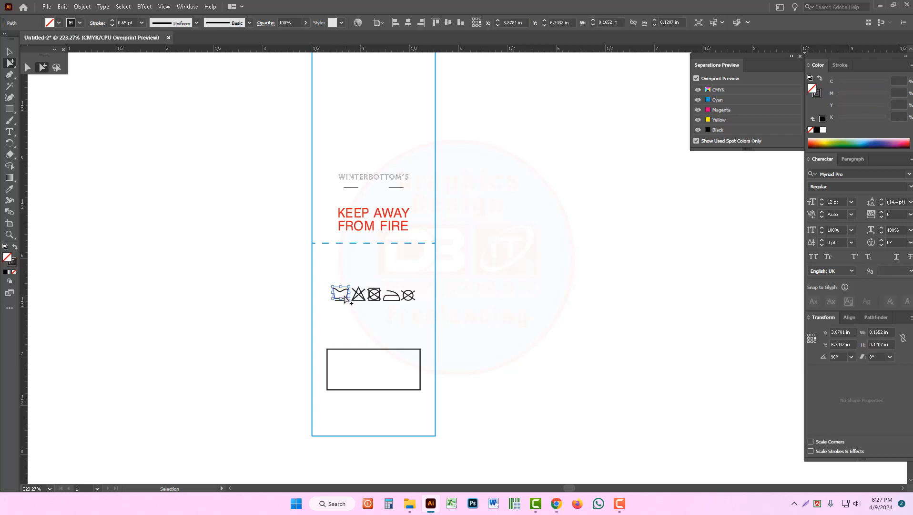
pyautogui.hotkey('ctrl', 'a')
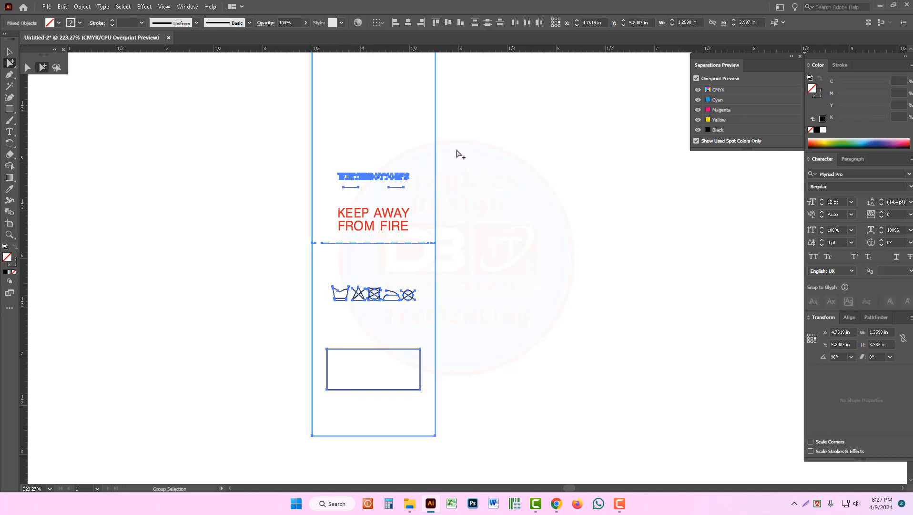
pyautogui.click(820, 96)
pyautogui.click(815, 131)
pyautogui.click(453, 167)
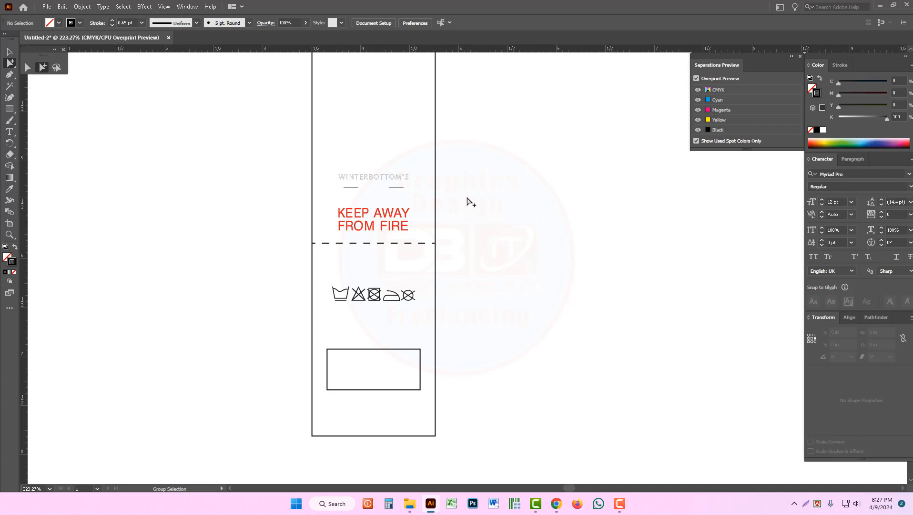
# - Show the hidden artwork again and check the black separation by turning the Black plate off and back on
pyautogui.click(698, 130)
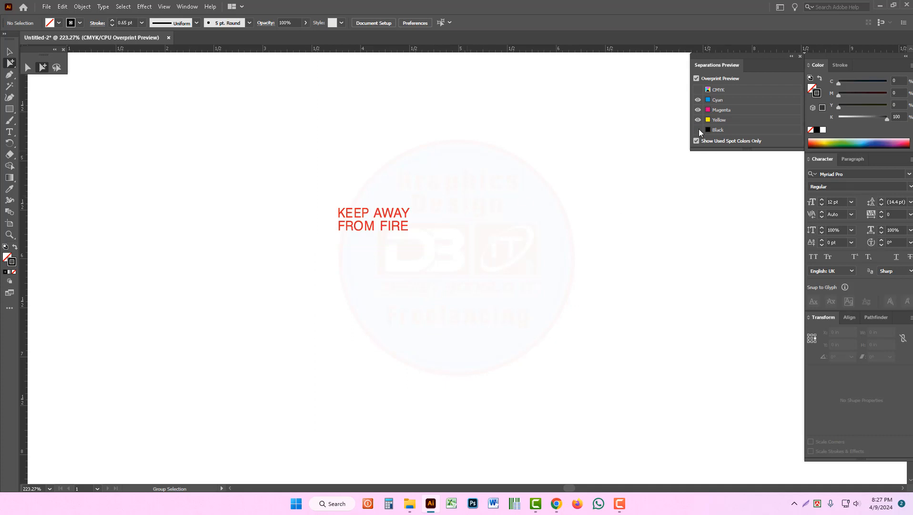
pyautogui.click(699, 130)
pyautogui.hotkey('ctrl', 'a')
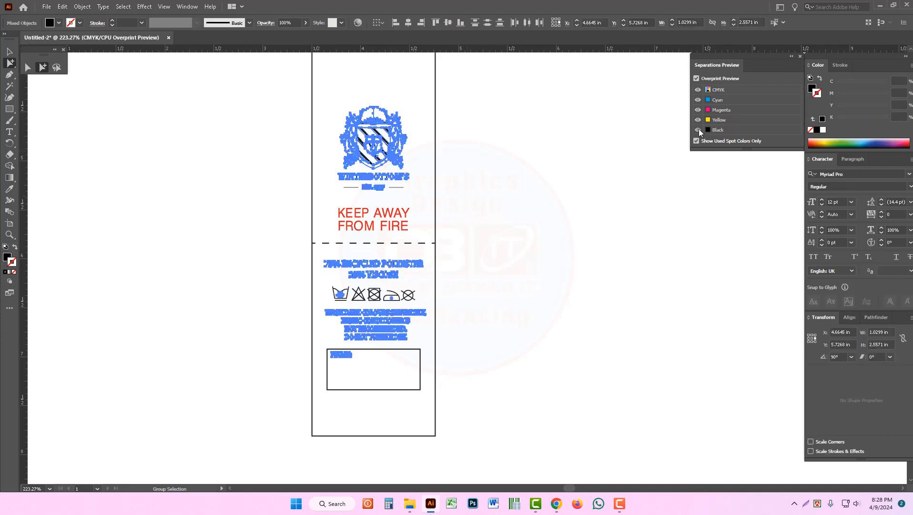
pyautogui.click(708, 154)
pyautogui.click(698, 130)
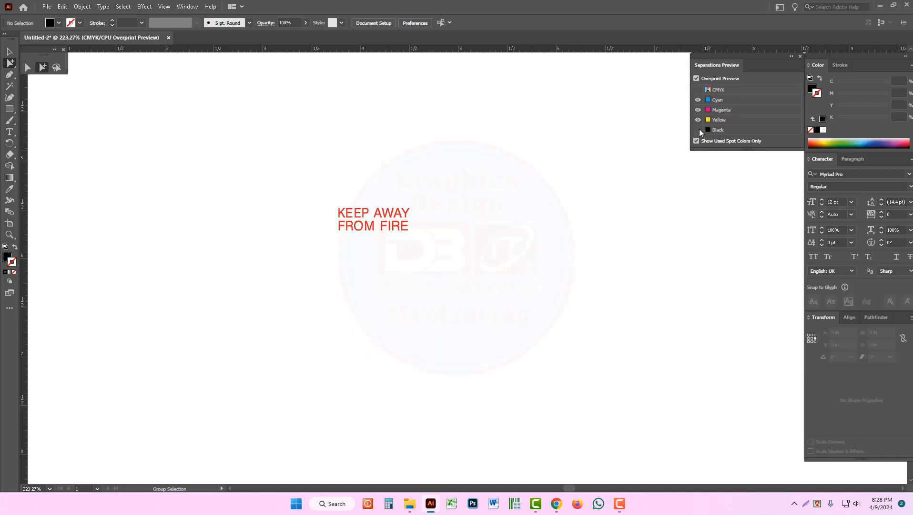
pyautogui.click(698, 129)
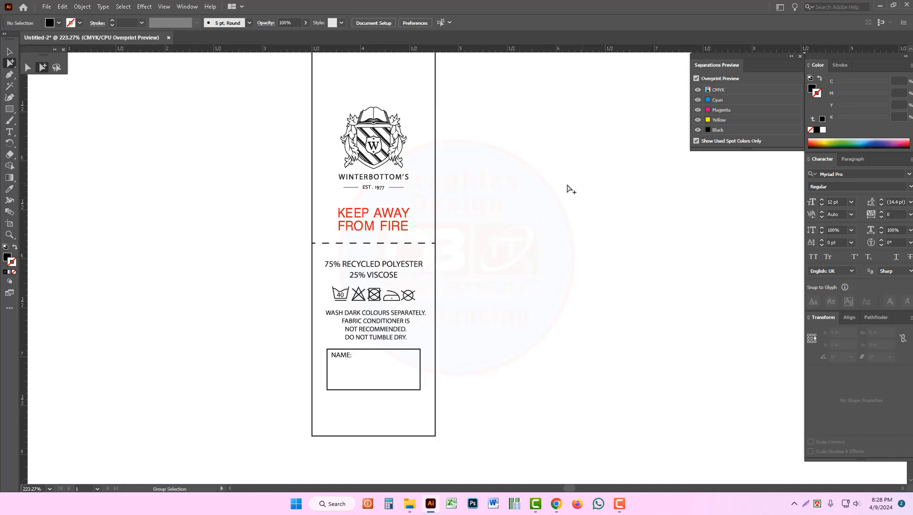
# - Set the outer frame and dashed fold line strokes to C 100 and K 0, and check them with the Black plate off
pyautogui.click(434, 244)
pyautogui.moveTo(452, 237); pyautogui.dragTo(427, 247)
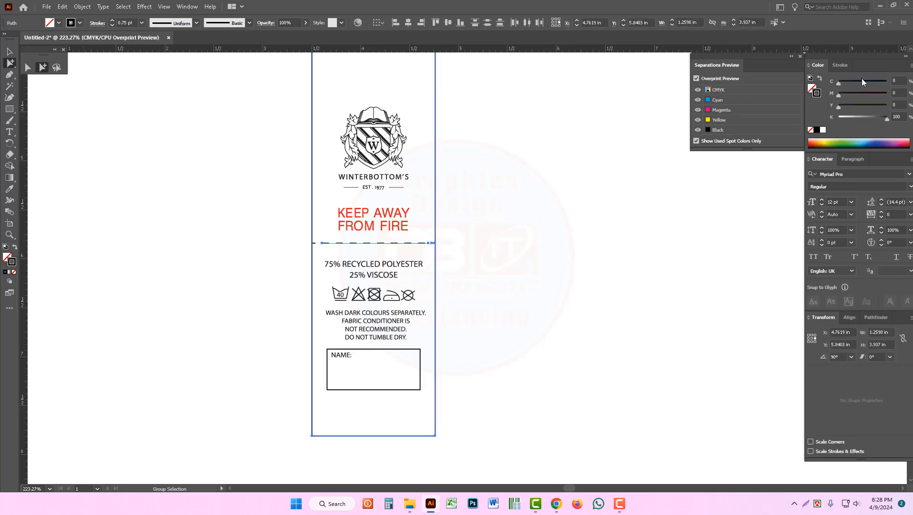
pyautogui.moveTo(862, 81); pyautogui.dragTo(888, 82)
pyautogui.moveTo(885, 118); pyautogui.dragTo(832, 118)
pyautogui.click(492, 184)
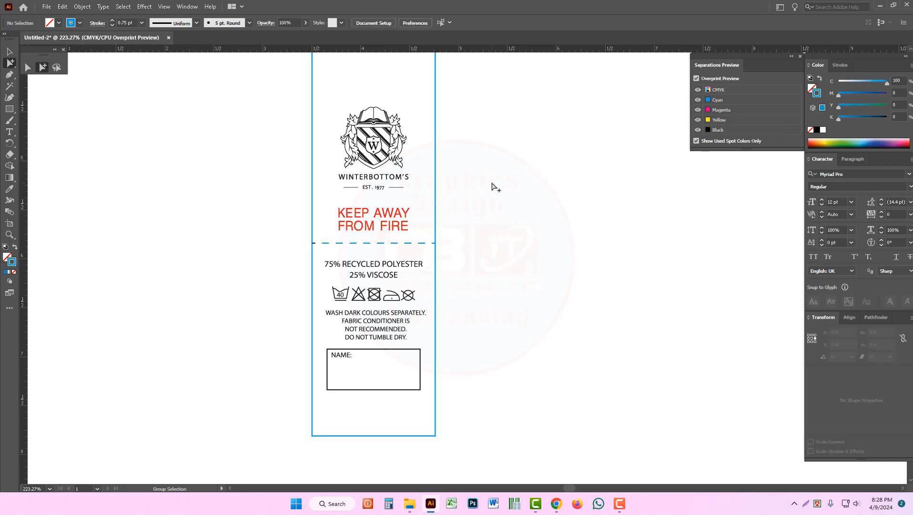
pyautogui.click(698, 130)
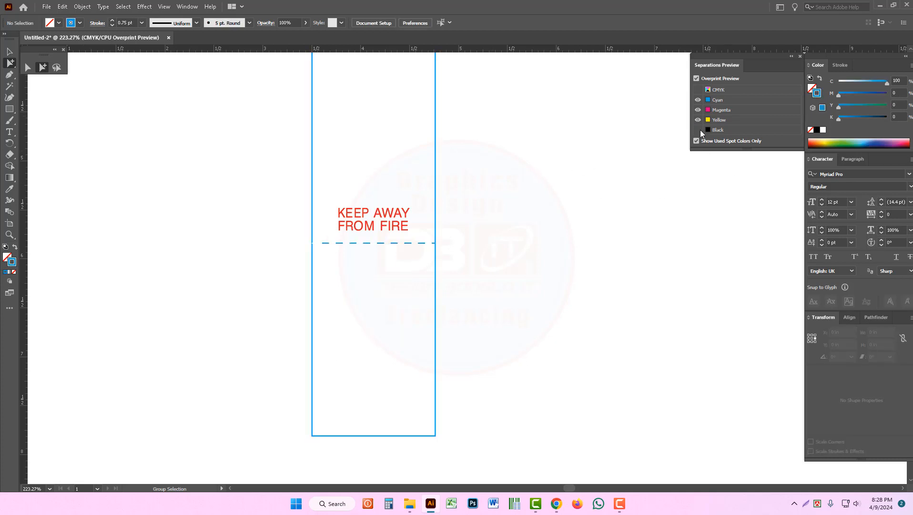
pyautogui.click(698, 130)
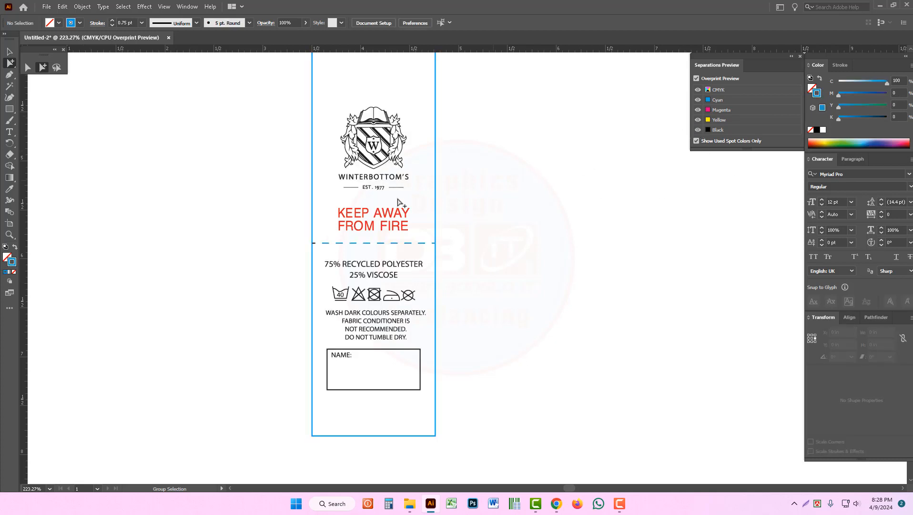
# - Set the KEEP AWAY FROM FIRE text's fill to M 100 and Y 100, and clear the selection
pyautogui.click(421, 241)
pyautogui.click(813, 89)
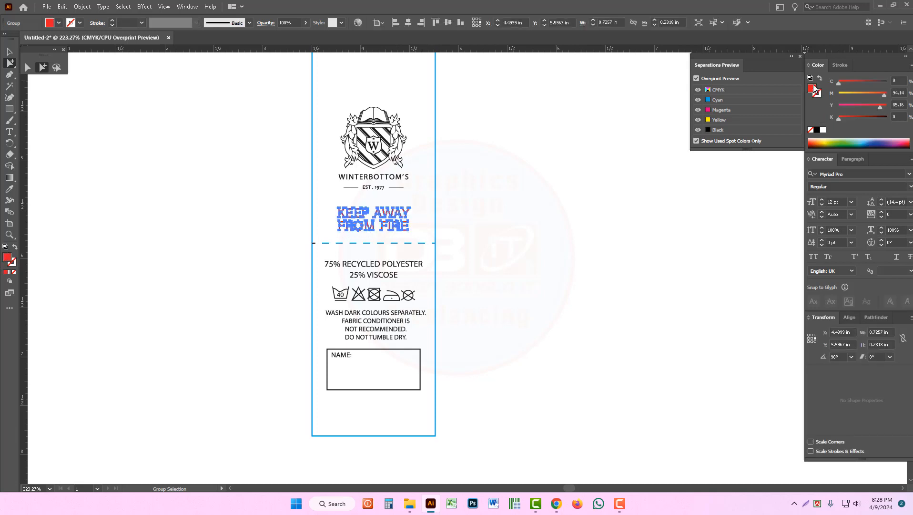
pyautogui.moveTo(883, 96); pyautogui.dragTo(893, 105)
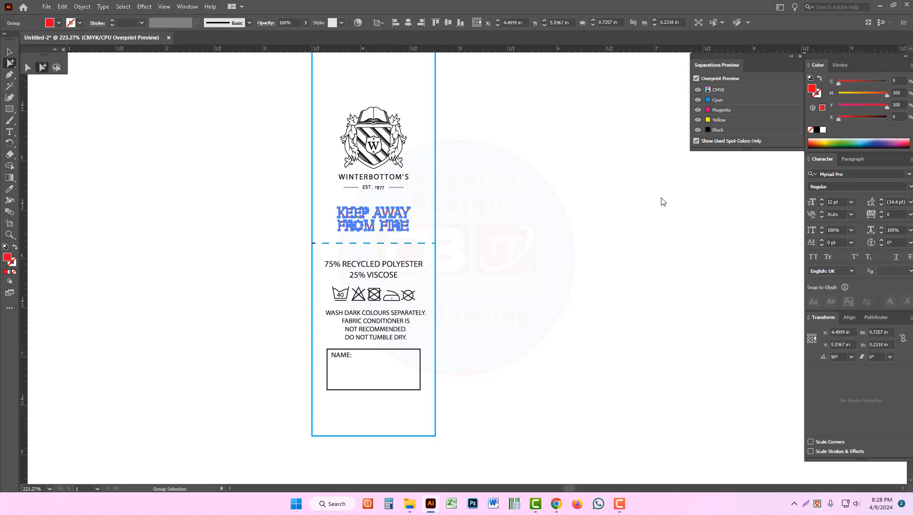
pyautogui.click(589, 193)
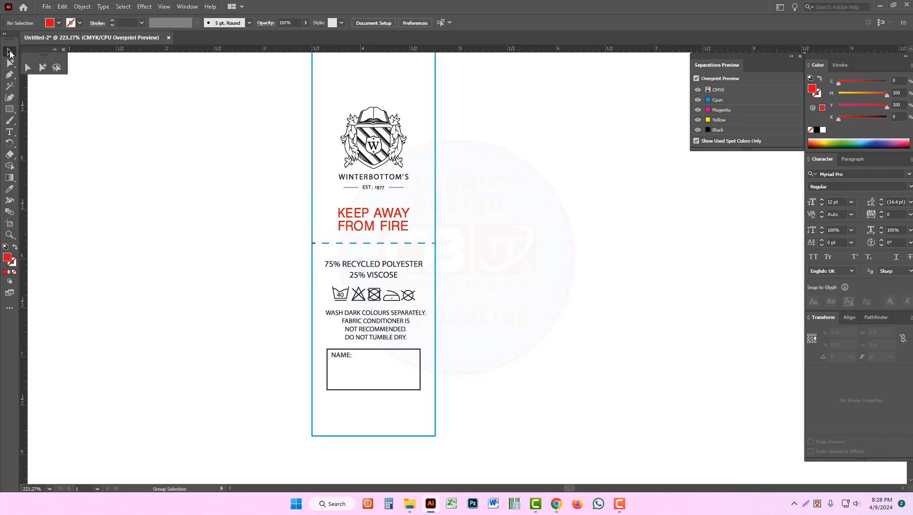
# - Duplicate the whole label three times edge to edge, making a row of four labels
pyautogui.keyDown('ctrl'); pyautogui.keyDown('alt'); pyautogui.click(538, 270); pyautogui.keyUp('alt'); pyautogui.keyUp('ctrl')
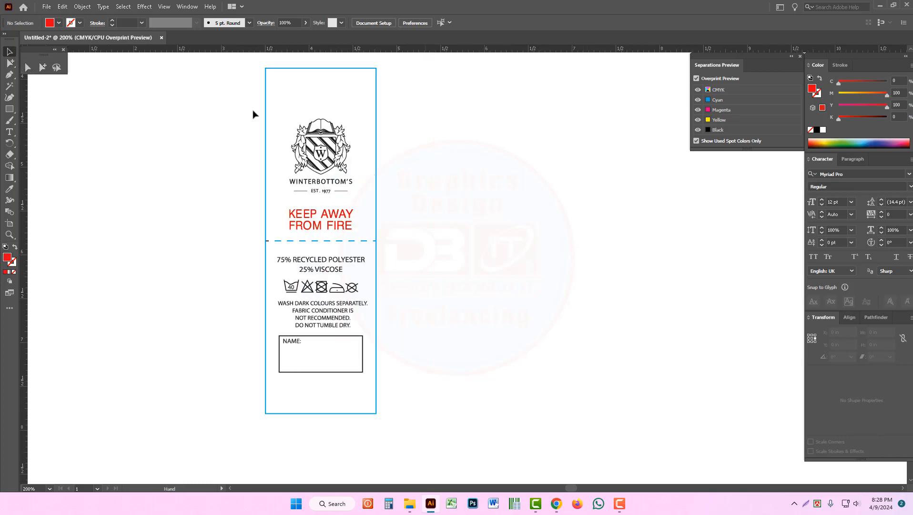
pyautogui.moveTo(239, 64); pyautogui.dragTo(473, 456)
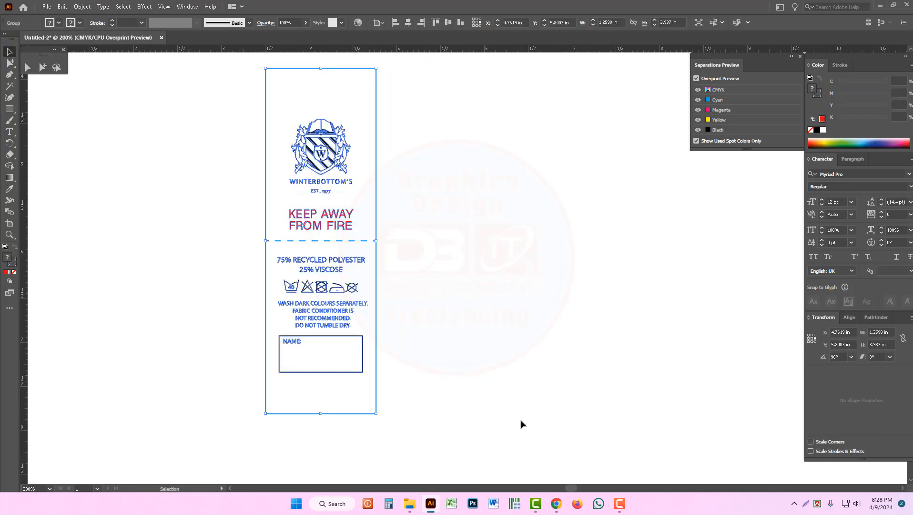
pyautogui.hotkey('ctrl', 'shift', 'o')
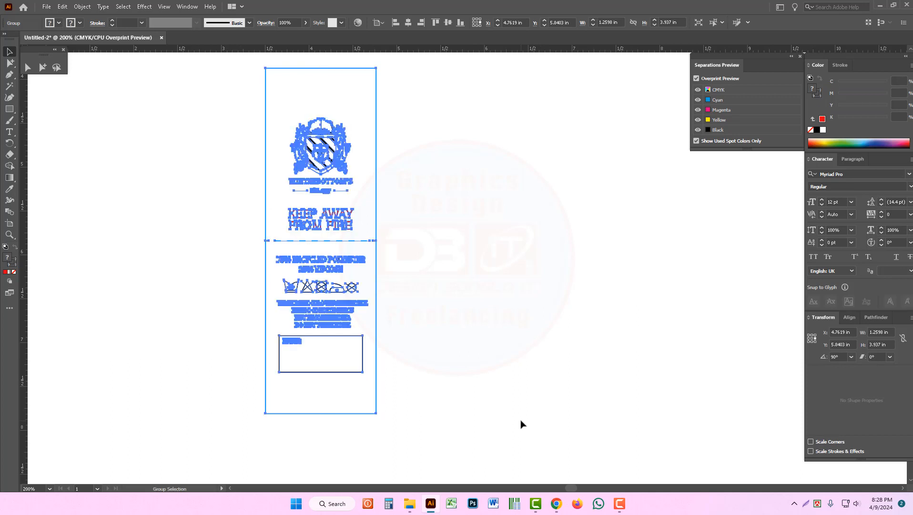
pyautogui.press('v')
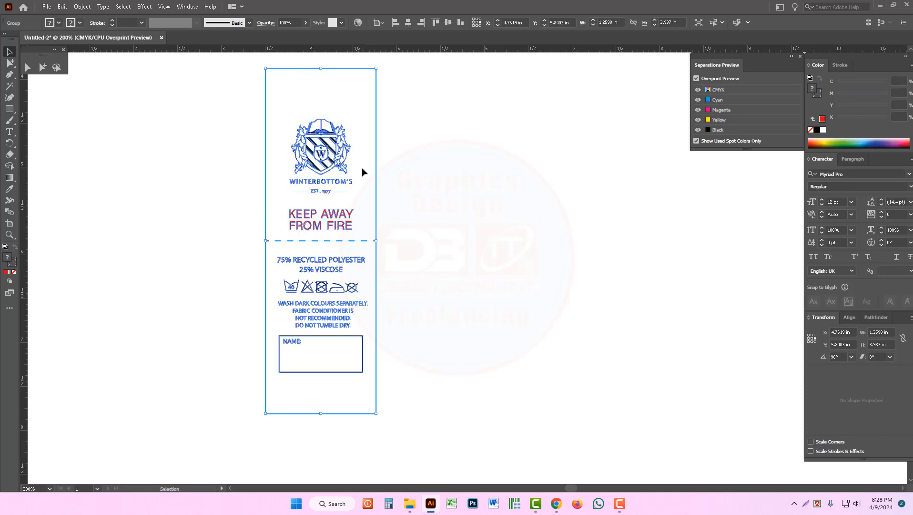
pyautogui.press('z')
pyautogui.keyDown('alt'); pyautogui.click(494, 243); pyautogui.keyUp('alt')
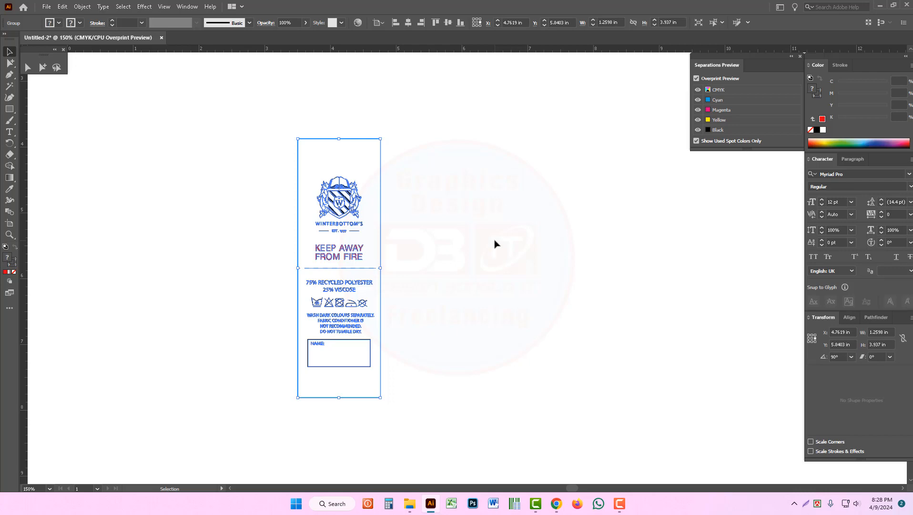
pyautogui.keyDown('ctrl'); pyautogui.click(477, 267); pyautogui.keyUp('ctrl')
pyautogui.moveTo(303, 184); pyautogui.dragTo(399, 193)
pyautogui.hotkey('ctrl', 'd')
pyautogui.hotkey('ctrl', 'd')
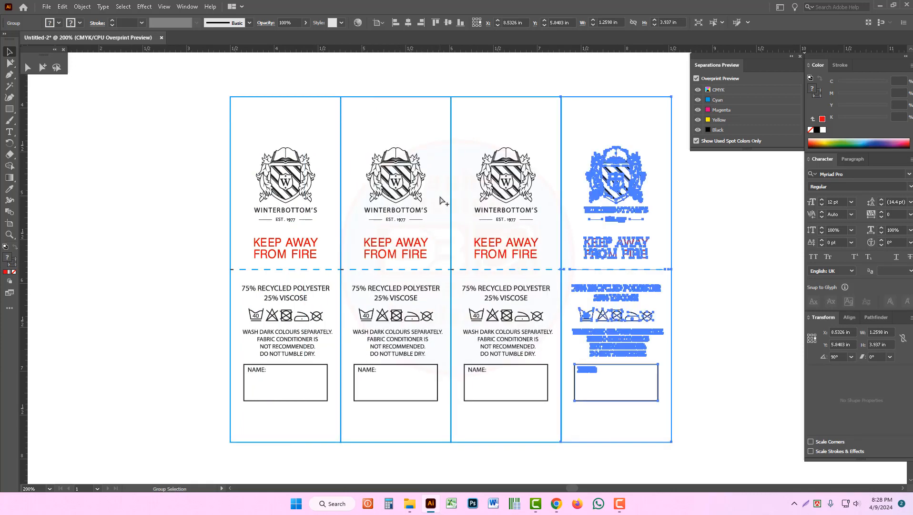
# - Move the row of four labels left and place an adjoining copy of it, making a row of eight
pyautogui.hotkey('ctrl', '-')
pyautogui.moveTo(625, 341); pyautogui.dragTo(213, 124)
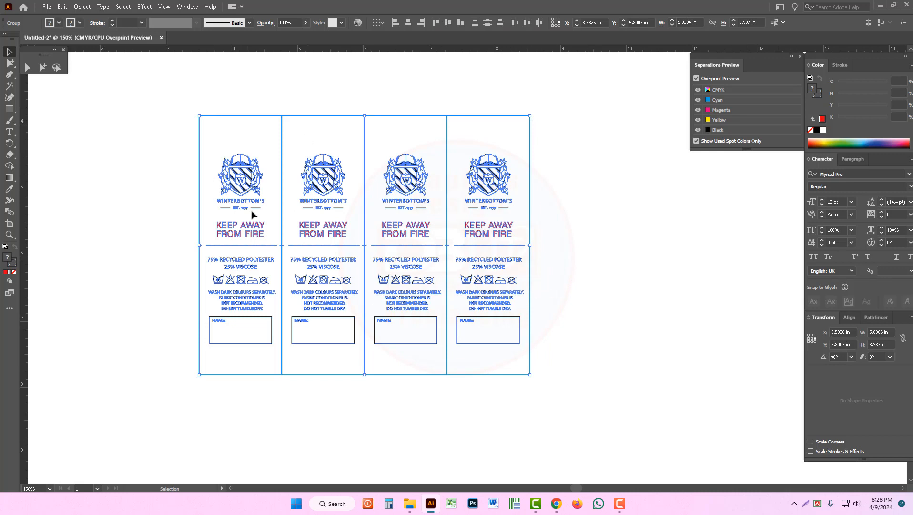
pyautogui.moveTo(613, 275); pyautogui.dragTo(581, 276)
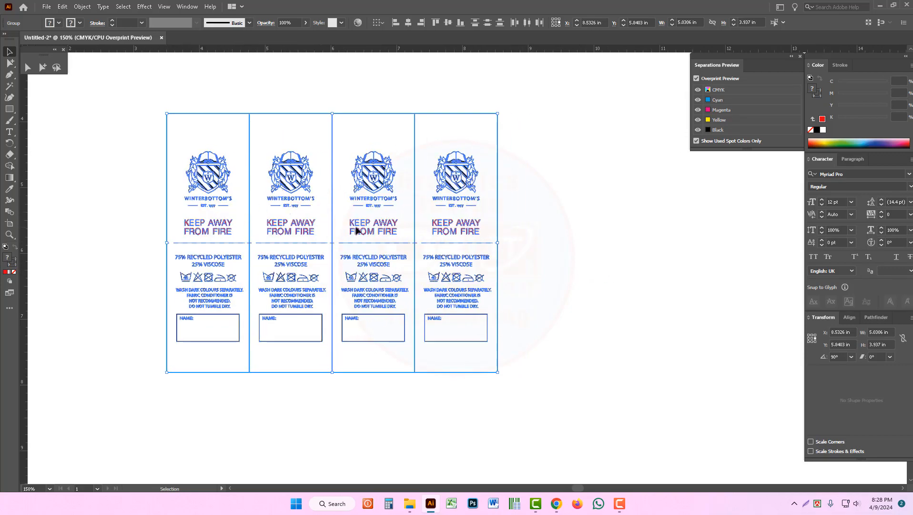
pyautogui.moveTo(375, 185); pyautogui.dragTo(273, 190)
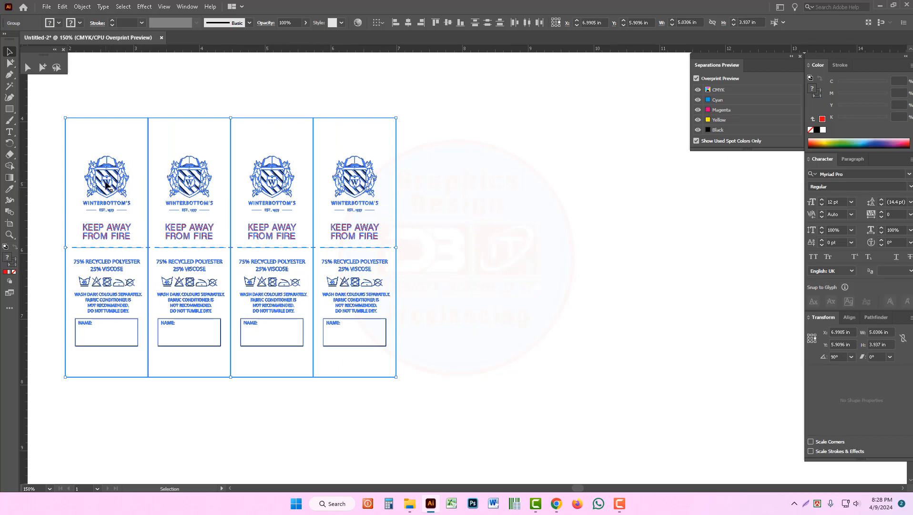
pyautogui.moveTo(106, 186); pyautogui.dragTo(437, 194)
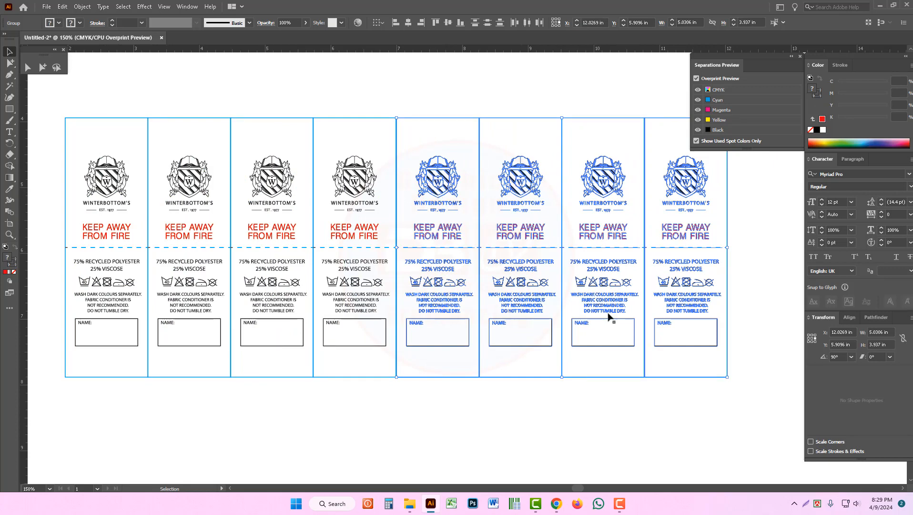
# - Delete the last two labels of the row and shift the remaining six back toward the centre
pyautogui.moveTo(737, 426); pyautogui.dragTo(67, 93)
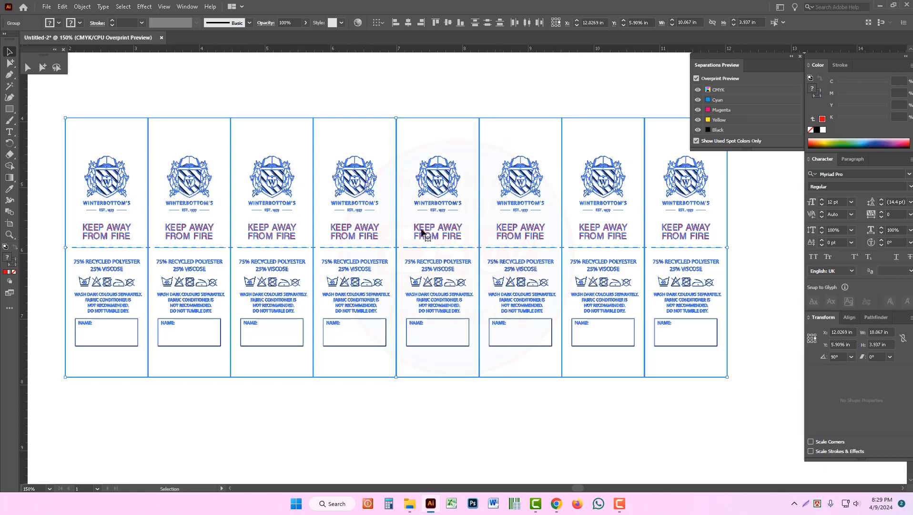
pyautogui.moveTo(608, 93); pyautogui.dragTo(738, 421)
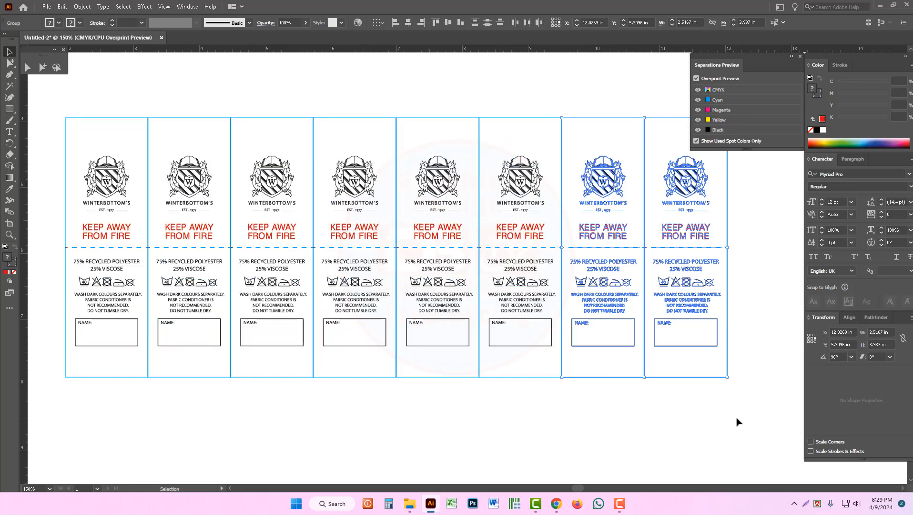
pyautogui.press('Delete')
pyautogui.moveTo(574, 413); pyautogui.dragTo(69, 107)
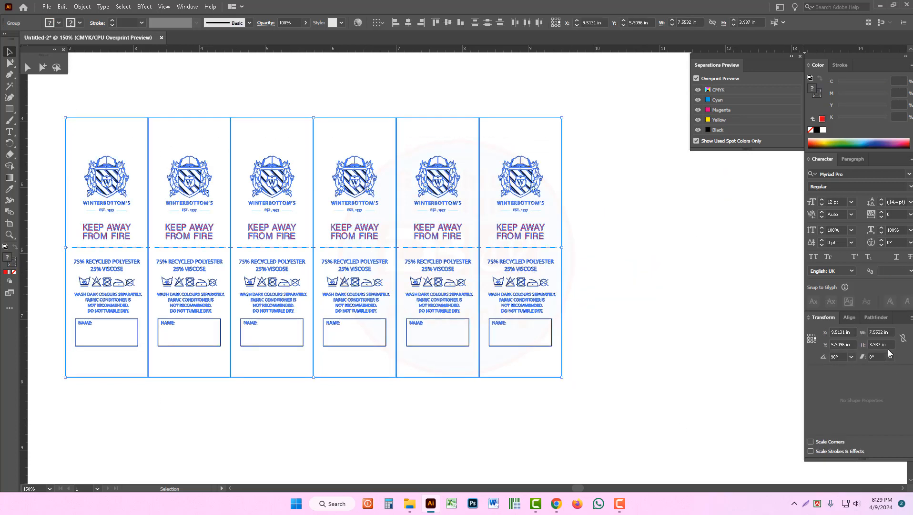
pyautogui.moveTo(277, 184); pyautogui.dragTo(354, 172)
pyautogui.click(543, 418)
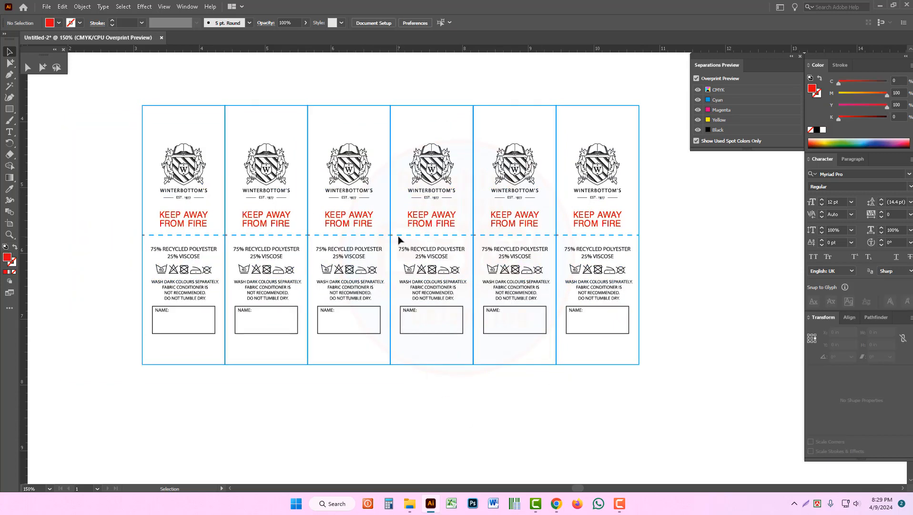
# - Examine the six labels' artwork and cyan outer frames by selecting them, and clear the selection
pyautogui.click(43, 67)
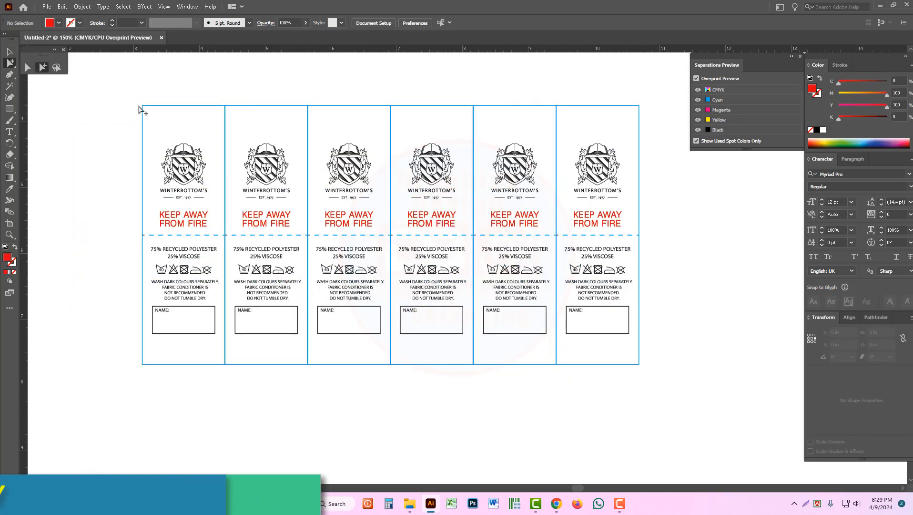
pyautogui.moveTo(273, 226); pyautogui.dragTo(671, 418)
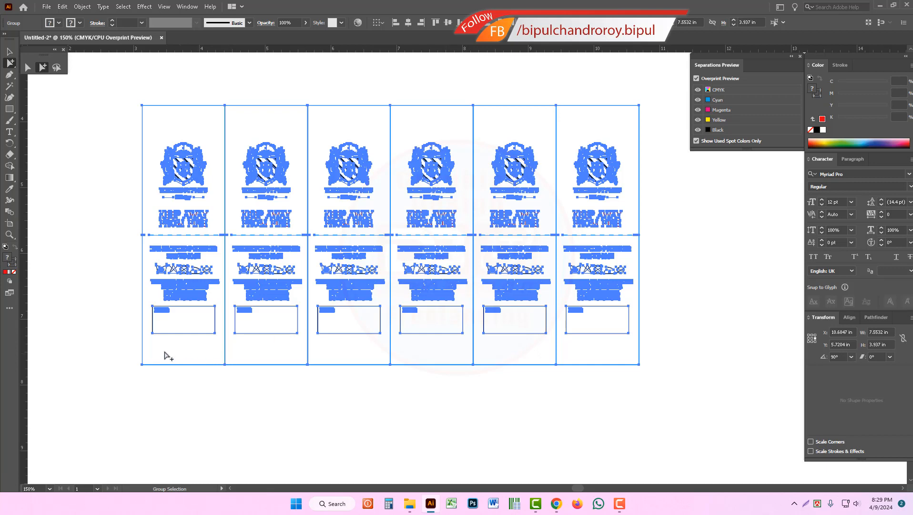
pyautogui.moveTo(121, 340); pyautogui.dragTo(729, 414)
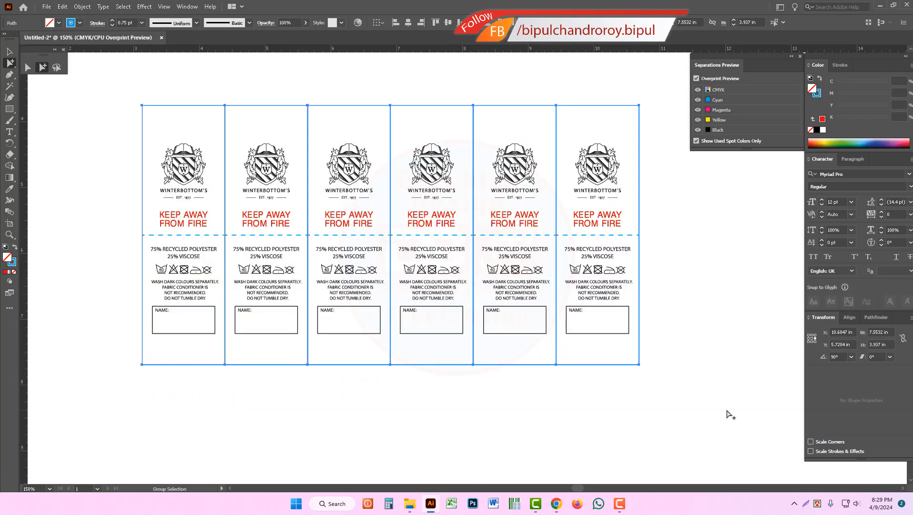
pyautogui.click(703, 391)
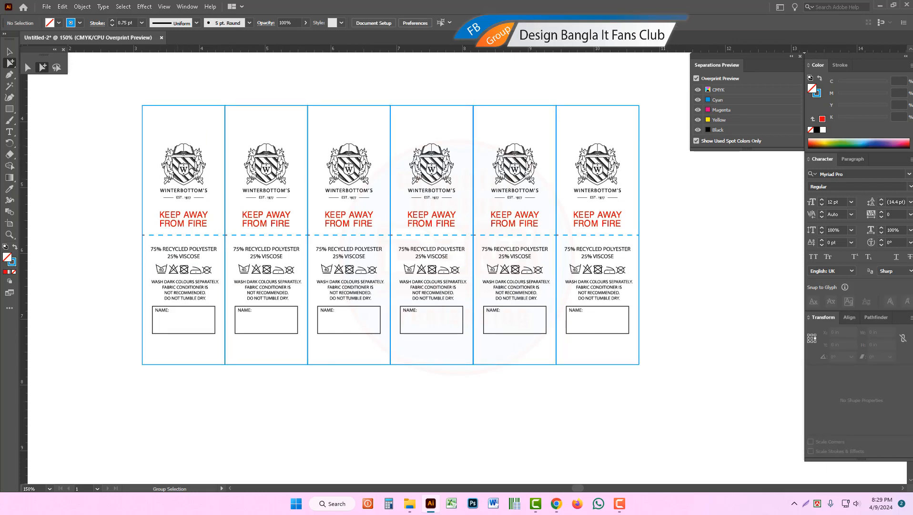
# - Check the six labels' separations by turning the Black and Magenta plates off, and show all plates again
pyautogui.click(698, 130)
pyautogui.click(698, 110)
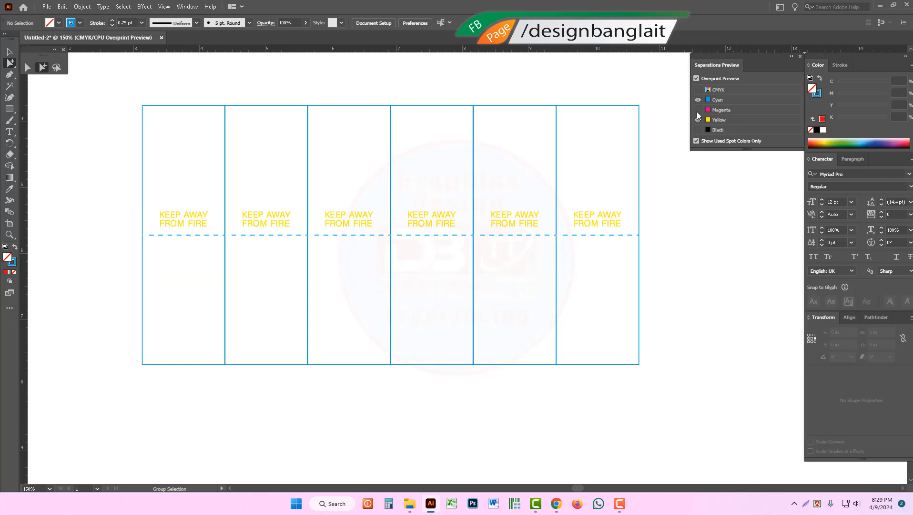
pyautogui.click(698, 111)
pyautogui.click(698, 90)
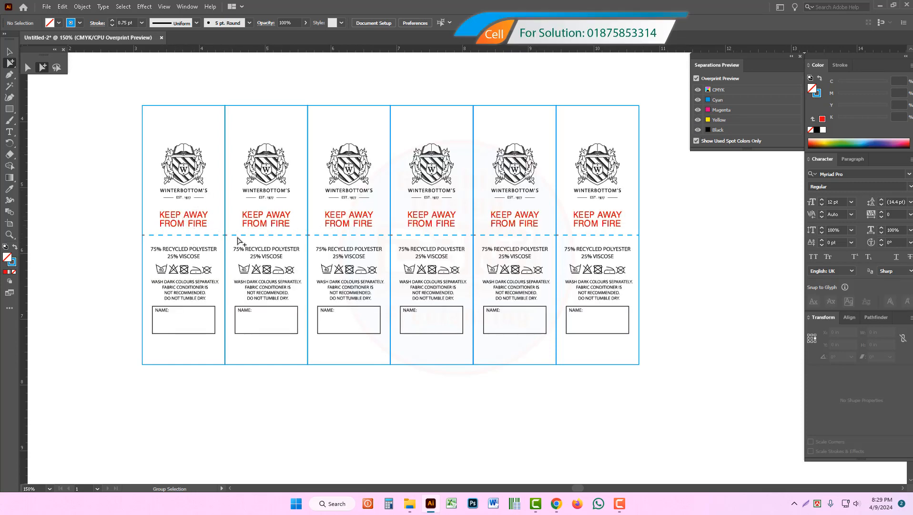
# - Convert the frames and fold lines of all six labels into guides, and delete the short tick marks between the labels
pyautogui.moveTo(218, 234); pyautogui.dragTo(570, 241)
pyautogui.press('Delete')
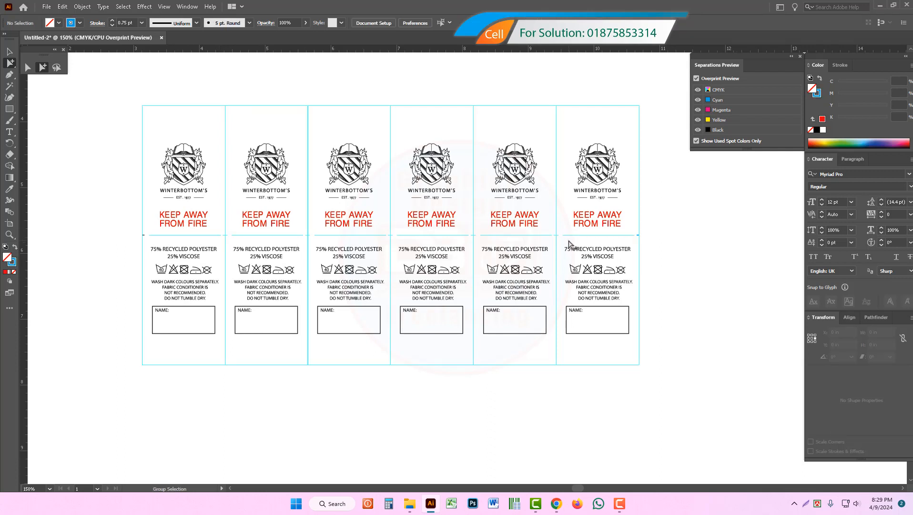
pyautogui.rightClick(446, 68)
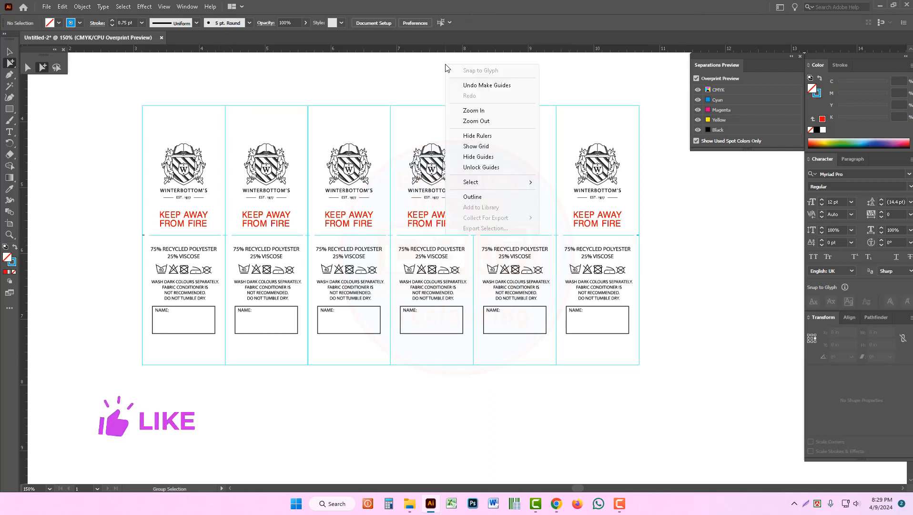
pyautogui.click(395, 93)
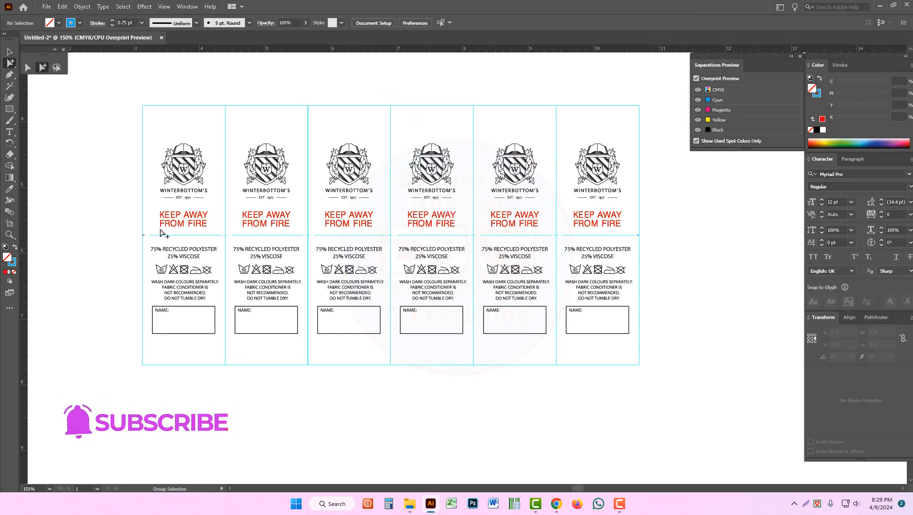
# - Delete the short black tick marks at both outer ends of the row's fold line
pyautogui.moveTo(133, 230); pyautogui.dragTo(150, 246)
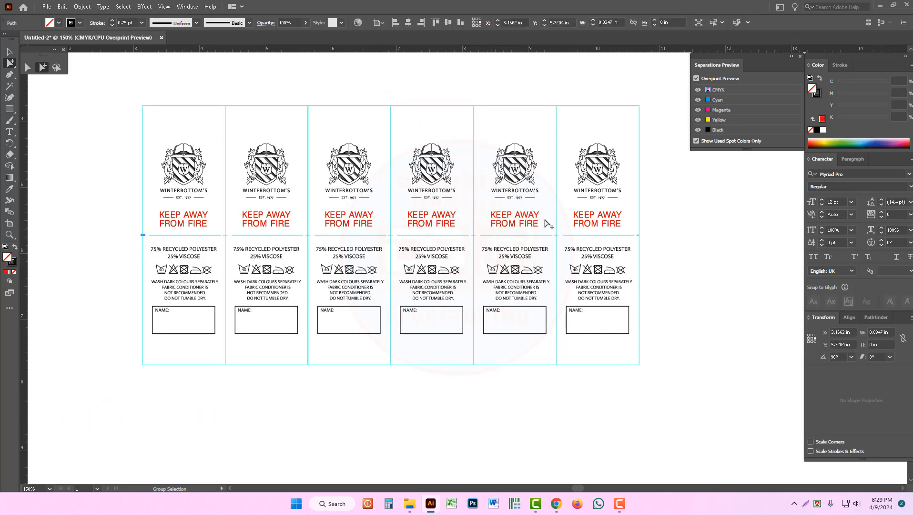
pyautogui.press('Delete')
pyautogui.moveTo(635, 228); pyautogui.dragTo(667, 249)
pyautogui.press('Delete')
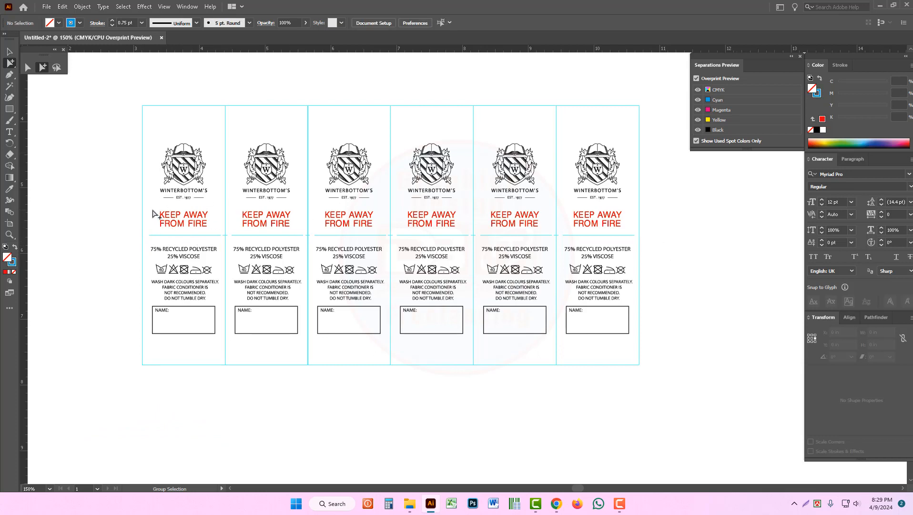
# - Delete the KEEP AWAY FROM FIRE text from the first three labels and all other artwork from the last three
pyautogui.moveTo(152, 213); pyautogui.dragTo(378, 240)
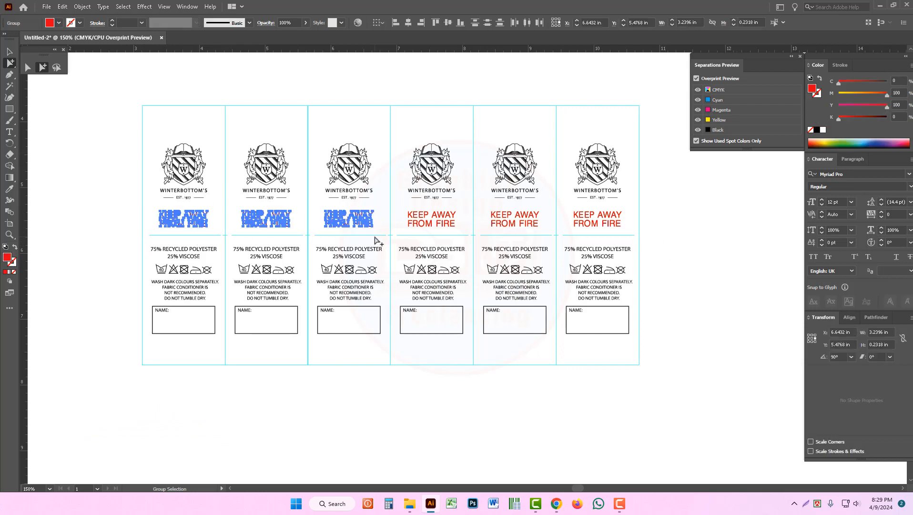
pyautogui.press('Delete')
pyautogui.moveTo(405, 134); pyautogui.dragTo(642, 208)
pyautogui.press('Delete')
pyautogui.moveTo(684, 357); pyautogui.dragTo(393, 242)
pyautogui.press('Delete')
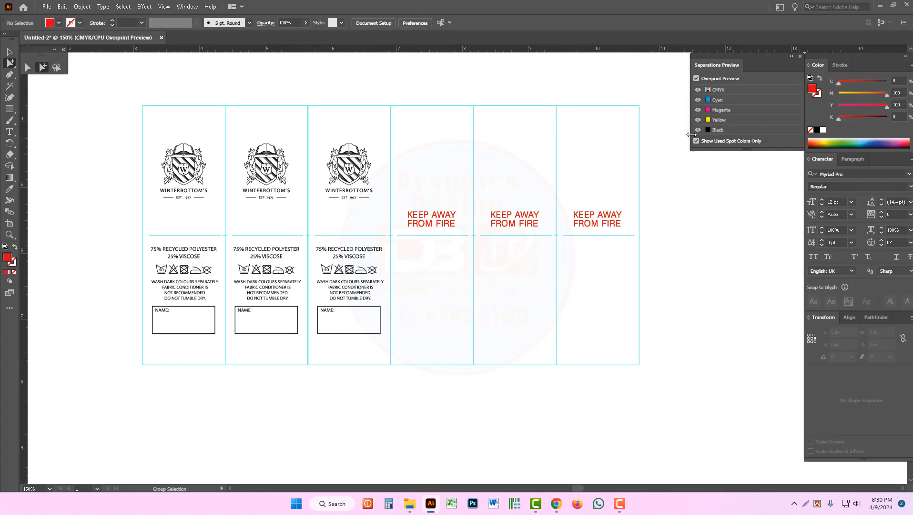
# - Check the first three labels' black artwork by selecting it and turning the Black plate off and on
pyautogui.moveTo(126, 105); pyautogui.dragTo(392, 402)
pyautogui.click(615, 133)
pyautogui.click(698, 129)
pyautogui.click(698, 129)
pyautogui.click(698, 129)
pyautogui.click(698, 129)
# - Set the fill of the three KEEP AWAY FROM FIRE texts to Y 0, leaving pure M 100, and clear the selection
pyautogui.moveTo(396, 192); pyautogui.dragTo(658, 259)
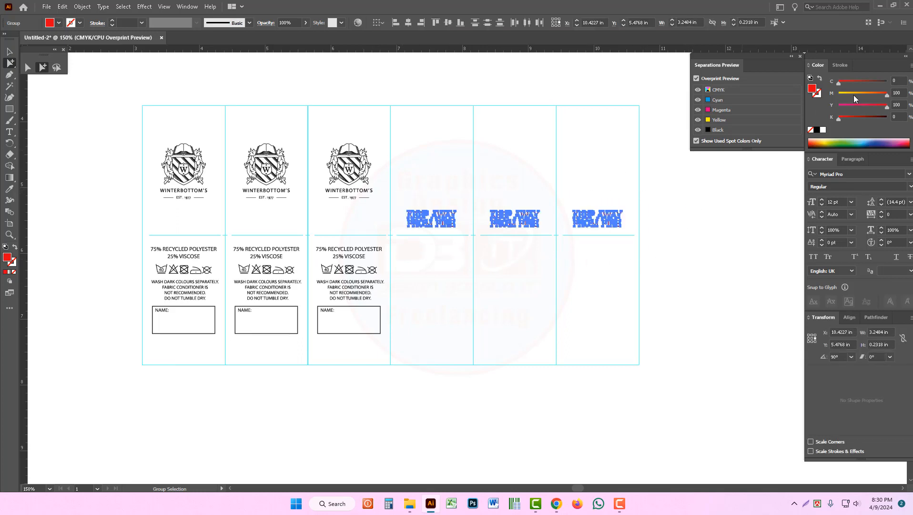
pyautogui.moveTo(883, 107); pyautogui.dragTo(837, 106)
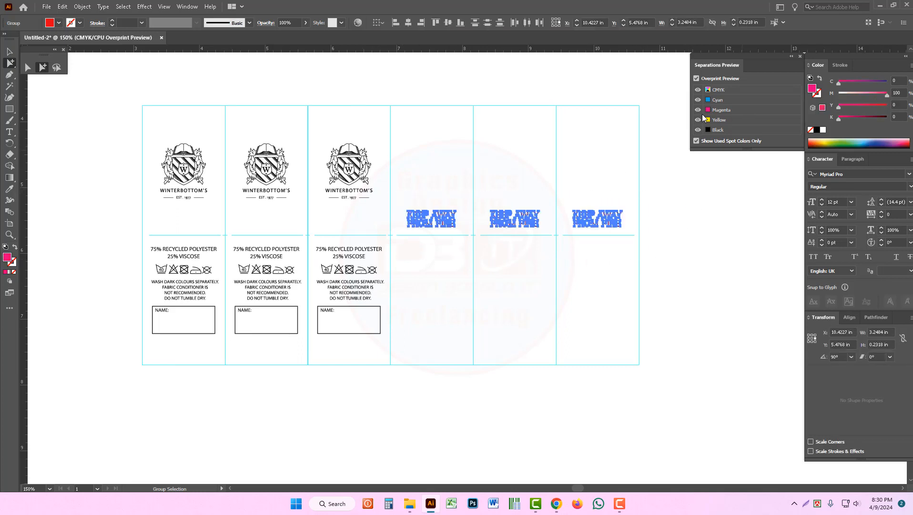
pyautogui.click(618, 155)
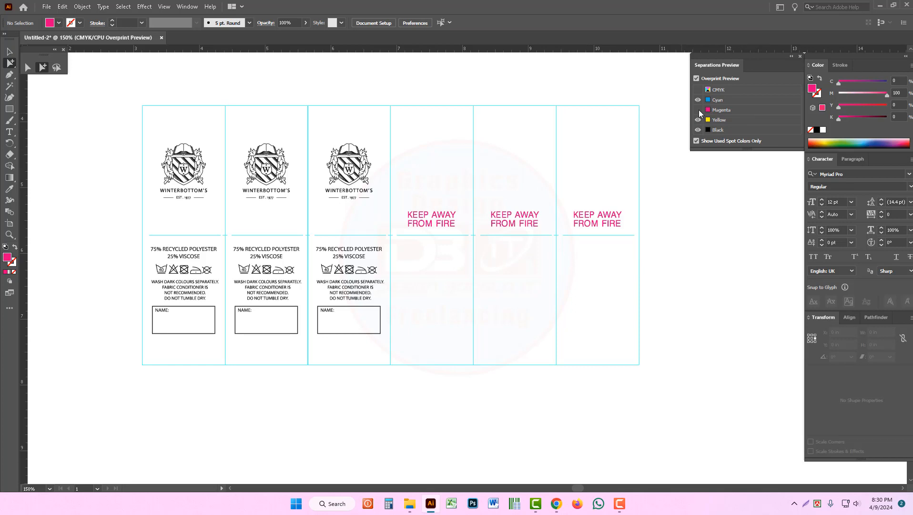
# - Check the KEEP AWAY FROM FIRE texts' separation by turning the Magenta plate off and on repeatedly
pyautogui.click(699, 111)
pyautogui.click(699, 111)
pyautogui.click(699, 111)
pyautogui.click(699, 111)
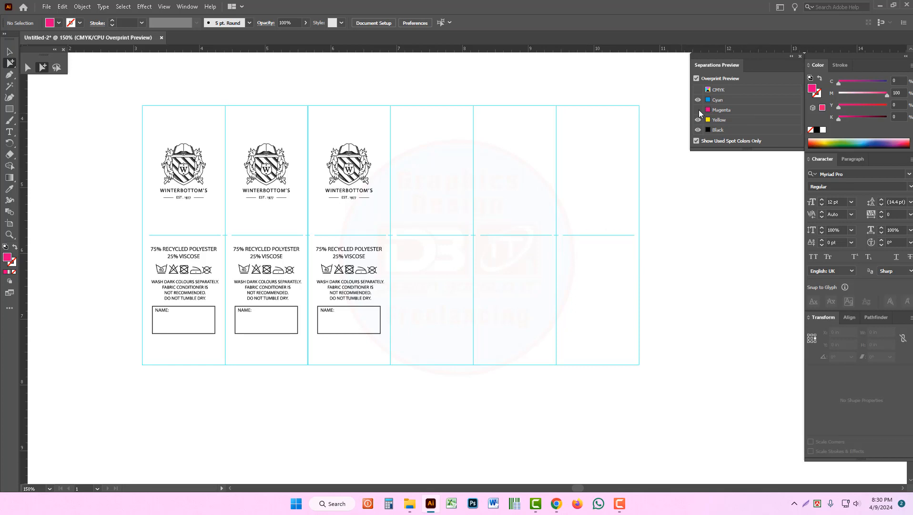
pyautogui.click(698, 110)
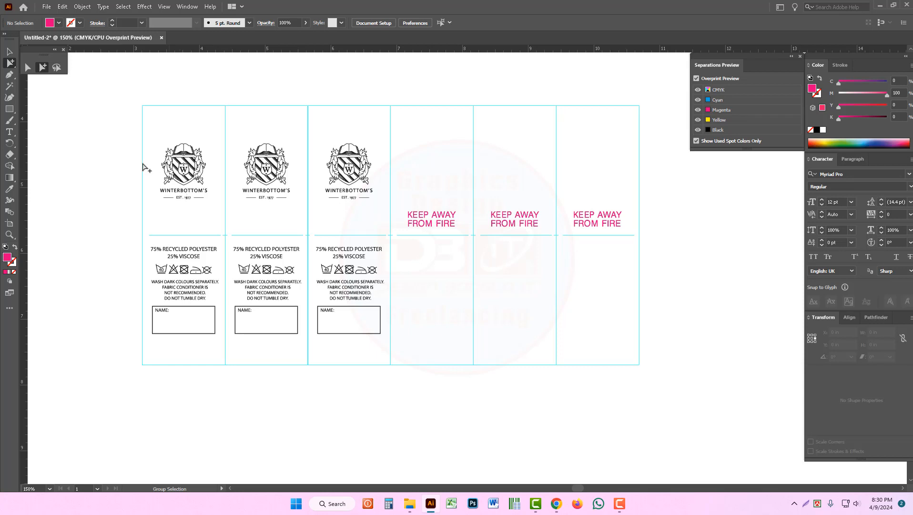
# - Review the split layout by selecting the three black artworks and the magenta texts in turn
pyautogui.moveTo(119, 97); pyautogui.dragTo(410, 423)
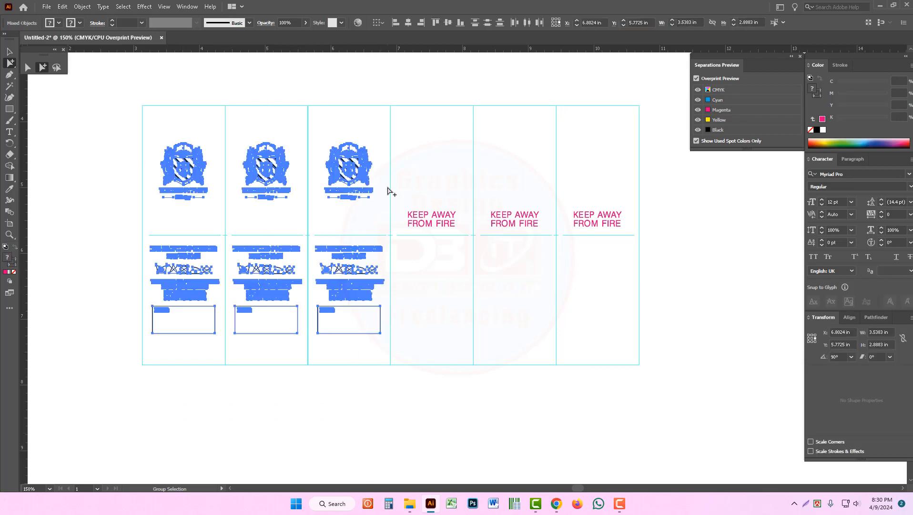
pyautogui.moveTo(387, 188); pyautogui.dragTo(713, 318)
pyautogui.click(564, 288)
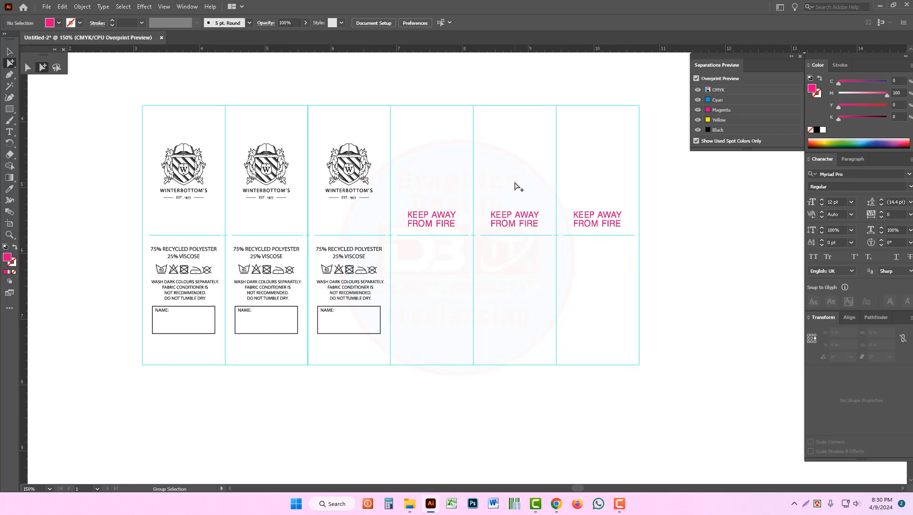
pyautogui.moveTo(341, 324); pyautogui.dragTo(391, 386)
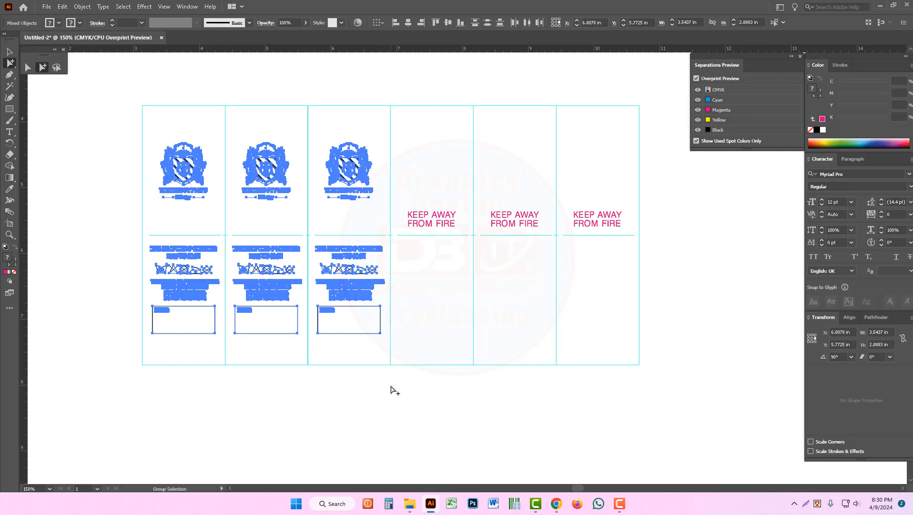
# - Review the black and magenta artwork by selecting the three black designs, the first design alone and the KEEP AWAY FROM FIRE texts
pyautogui.click(404, 359)
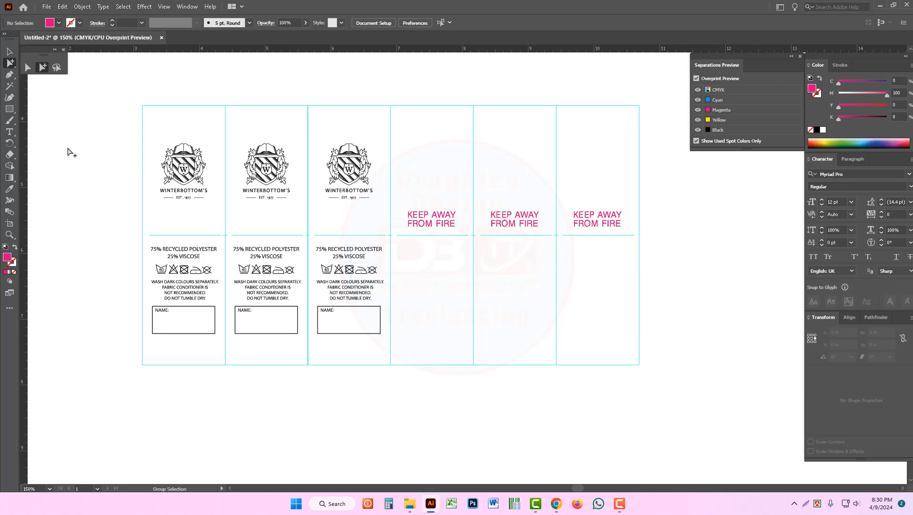
pyautogui.moveTo(112, 100); pyautogui.dragTo(235, 362)
pyautogui.moveTo(230, 84); pyautogui.dragTo(113, 92)
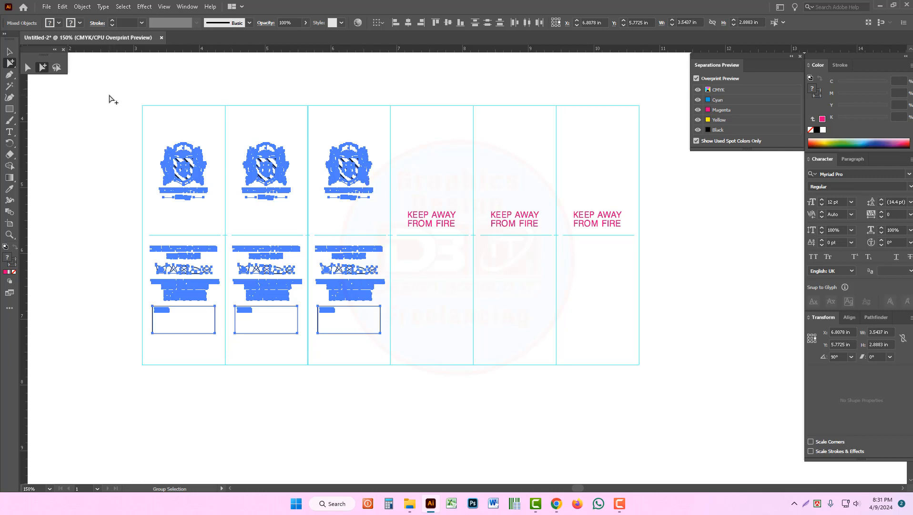
pyautogui.click(125, 129)
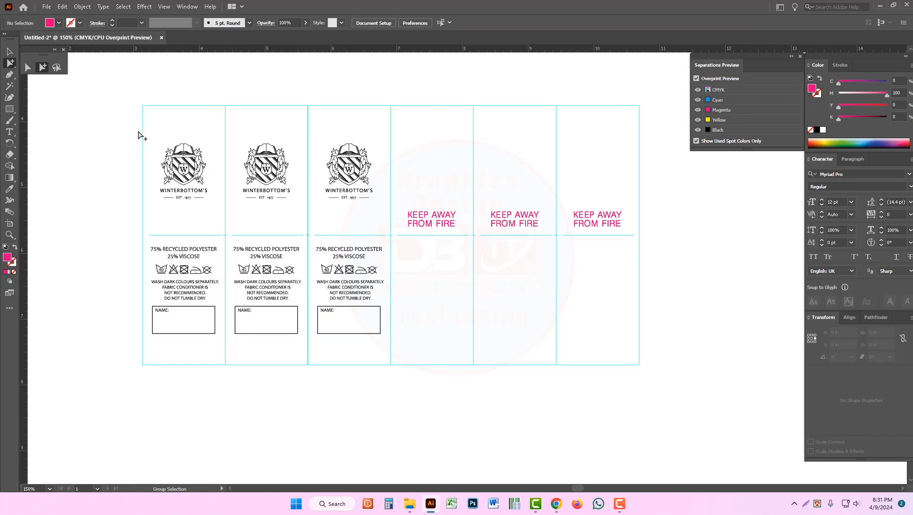
pyautogui.moveTo(138, 130); pyautogui.dragTo(222, 363)
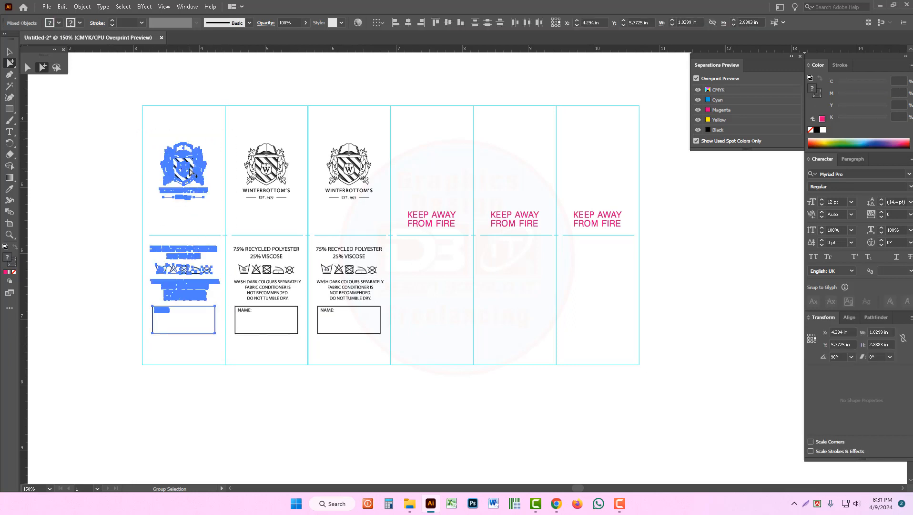
pyautogui.click(197, 218)
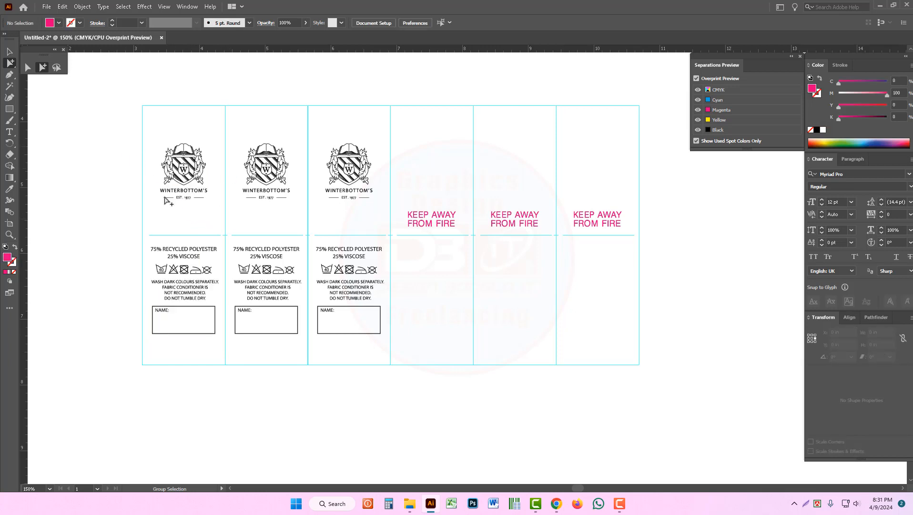
pyautogui.moveTo(389, 202); pyautogui.dragTo(650, 245)
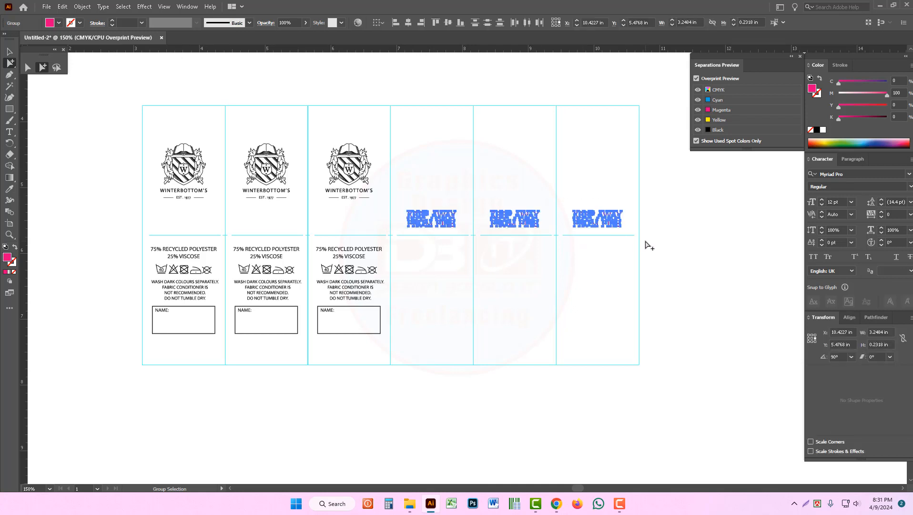
pyautogui.click(472, 185)
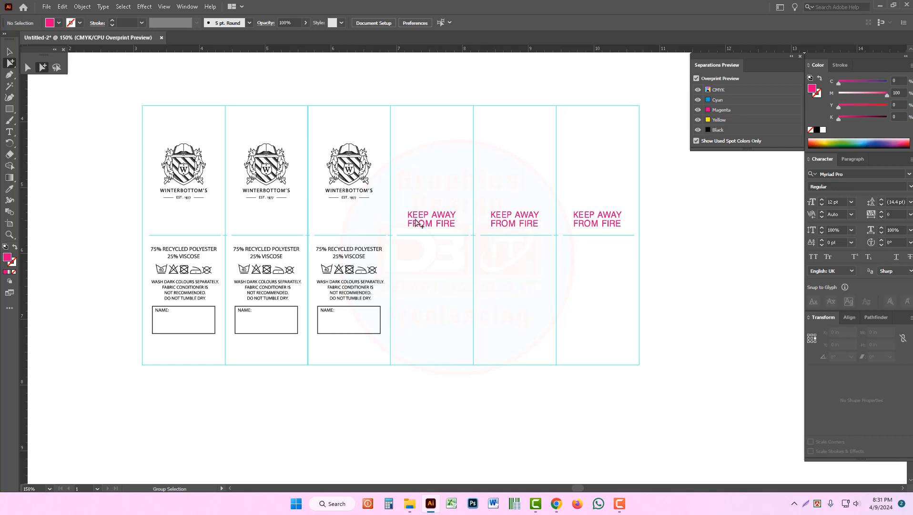
# - Inspect the KEEP AWAY FROM FIRE lettering up close and check the layout's separations by turning the Black and Magenta plates off and on
pyautogui.hotkey('ctrl', 'space')
pyautogui.moveTo(391, 198); pyautogui.dragTo(501, 240)
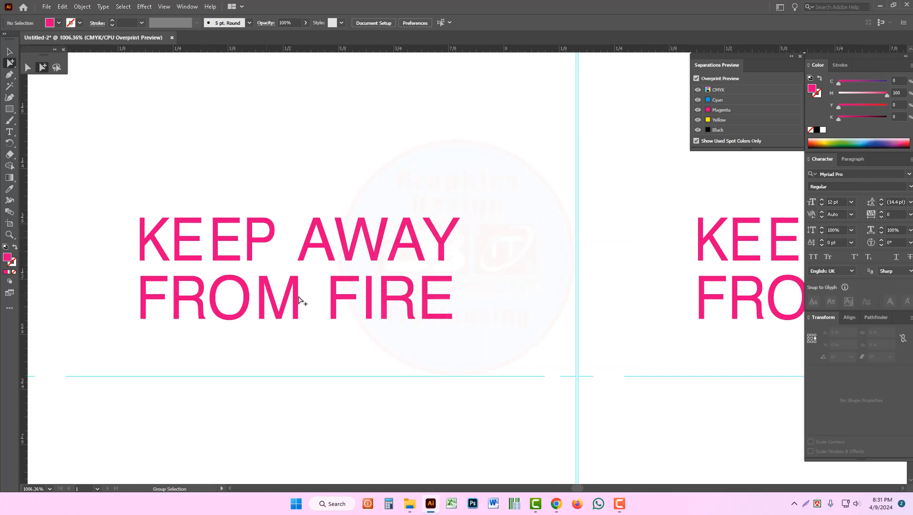
pyautogui.hotkey('ctrl', '0')
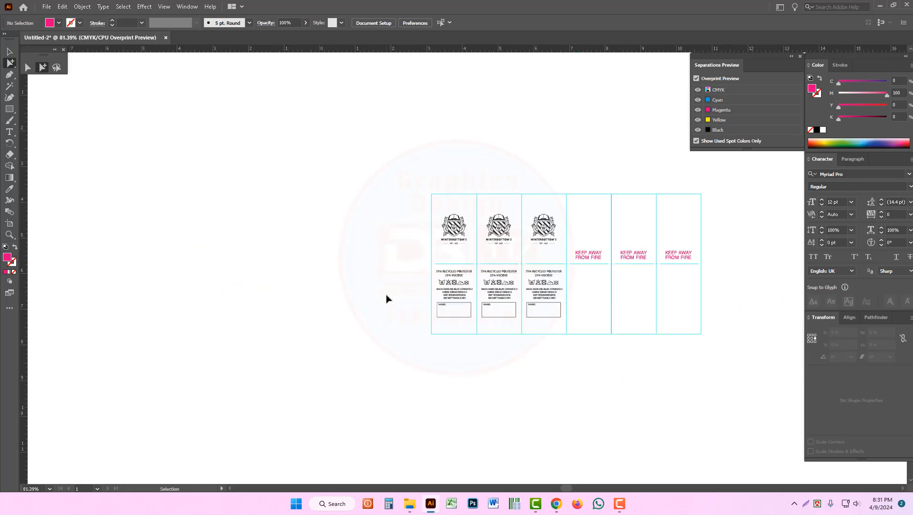
pyautogui.moveTo(600, 243); pyautogui.dragTo(510, 238)
pyautogui.moveTo(350, 189); pyautogui.dragTo(638, 331)
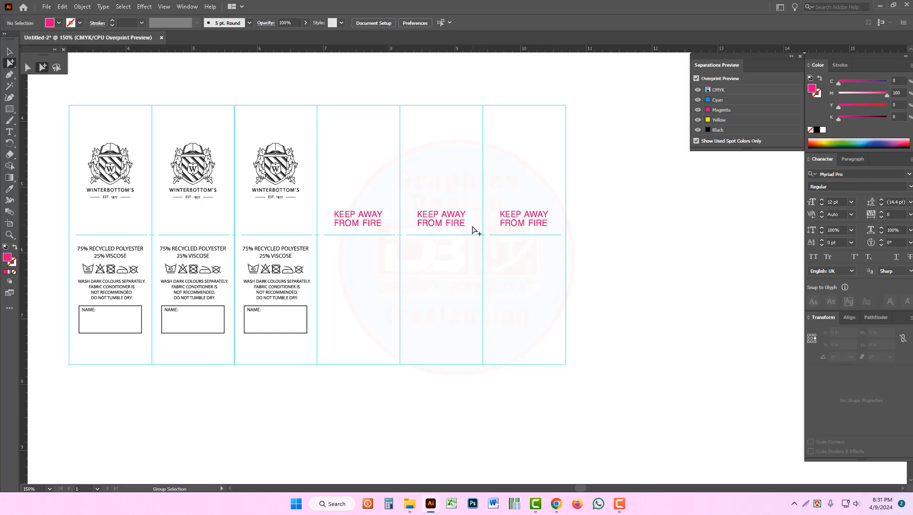
pyautogui.click(697, 130)
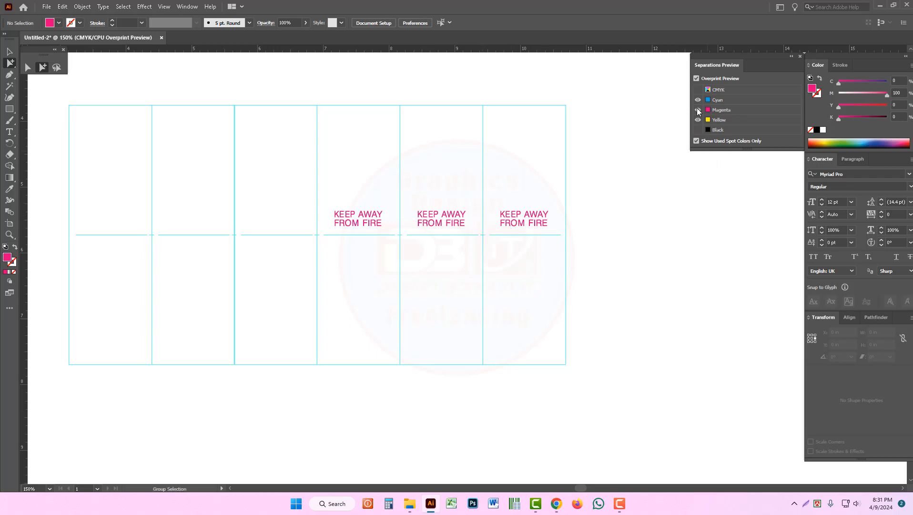
pyautogui.click(697, 110)
pyautogui.click(698, 130)
pyautogui.click(698, 109)
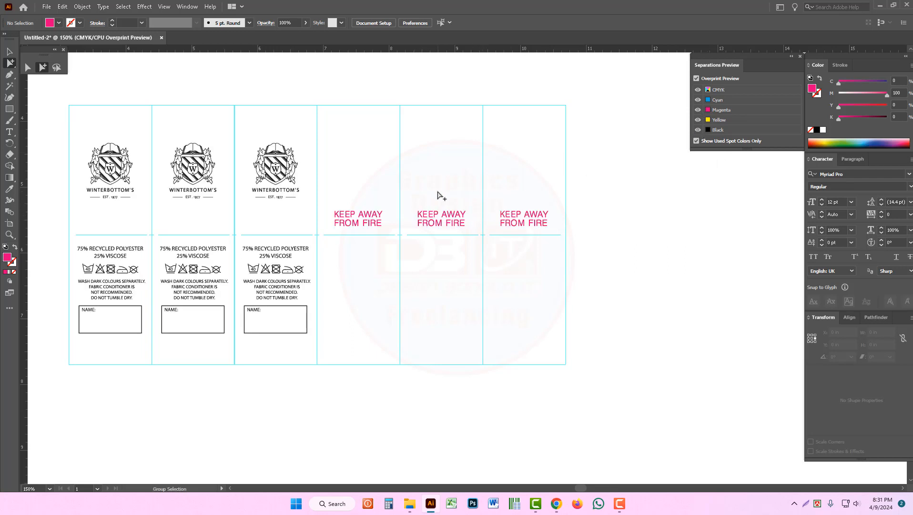
# - Set the keyboard increment to 1 mm in the general preferences
pyautogui.press('v')
pyautogui.click(57, 67)
pyautogui.hotkey('ctrl', 'k')
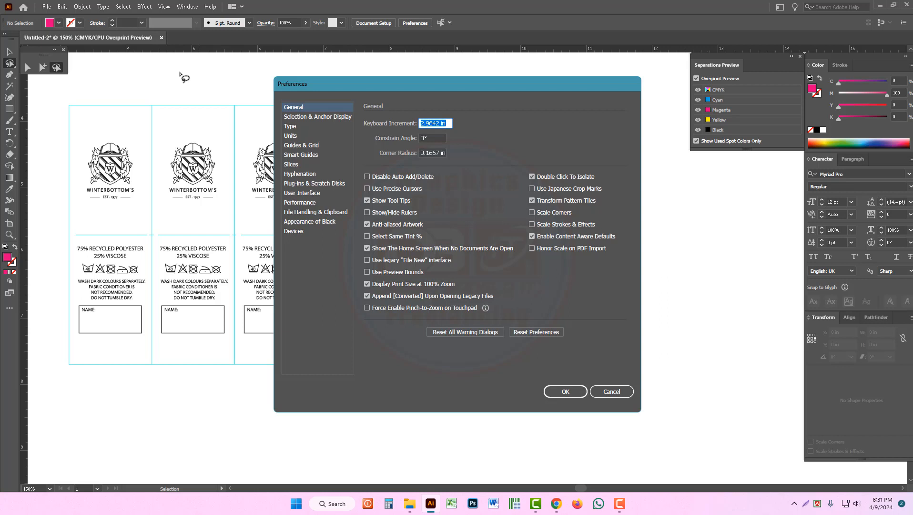
pyautogui.write('1mm')
pyautogui.press('Return')
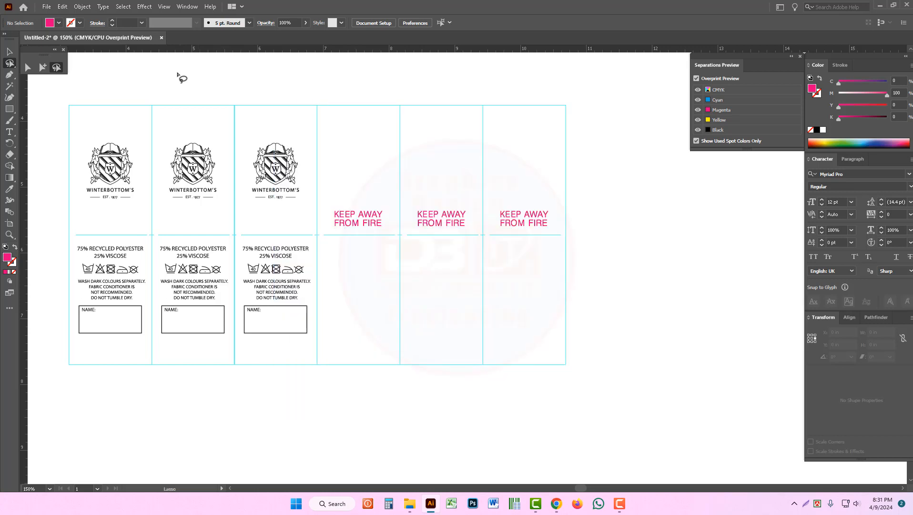
# - Space the six labels apart with about 2 mm gaps by nudging successively larger groups of labels, and clear the selection
pyautogui.click(42, 67)
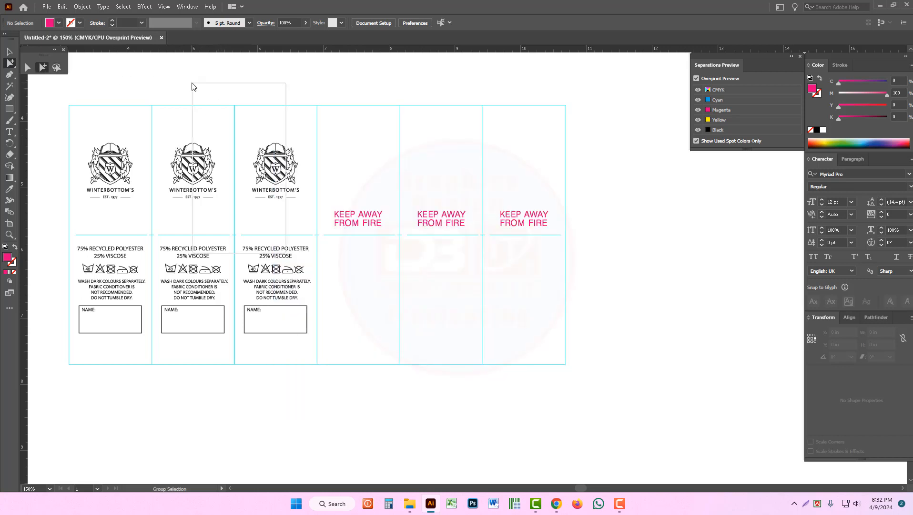
pyautogui.rightClick(192, 83)
pyautogui.click(179, 84)
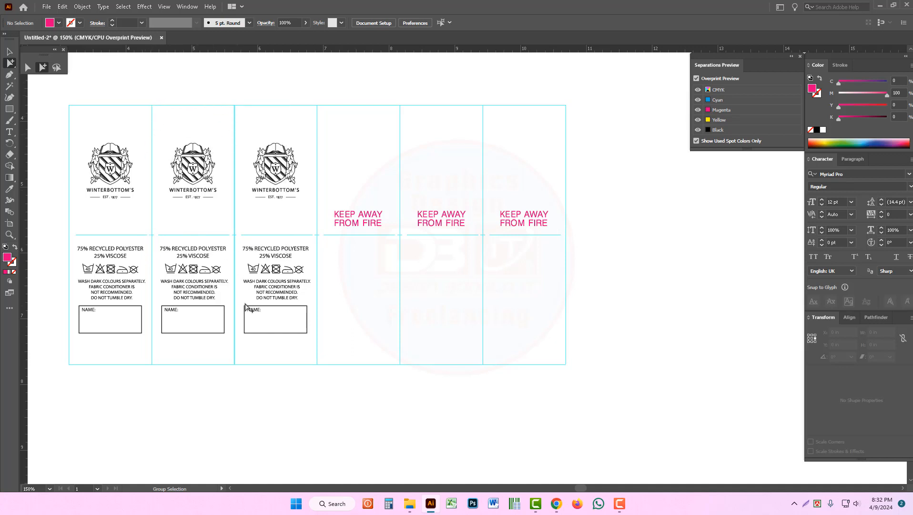
pyautogui.moveTo(623, 397); pyautogui.dragTo(491, 77)
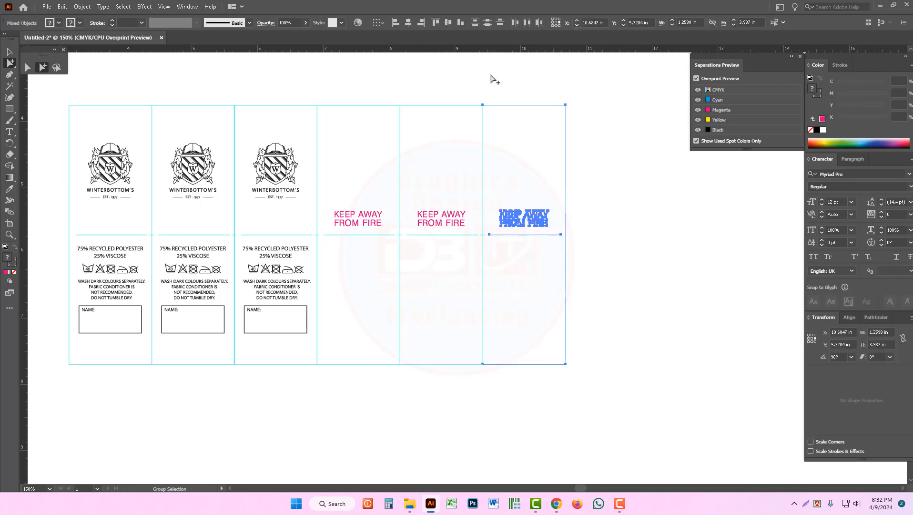
pyautogui.moveTo(623, 424); pyautogui.dragTo(404, 90)
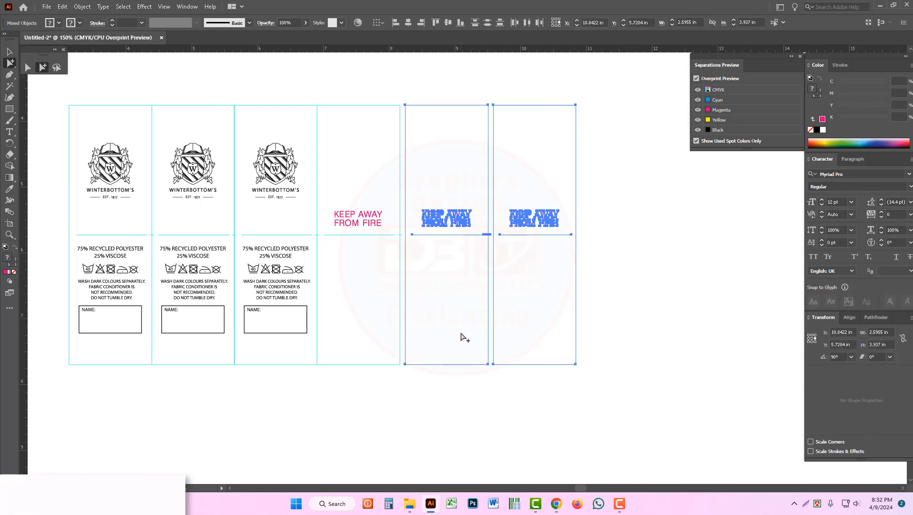
pyautogui.moveTo(627, 379); pyautogui.dragTo(330, 79)
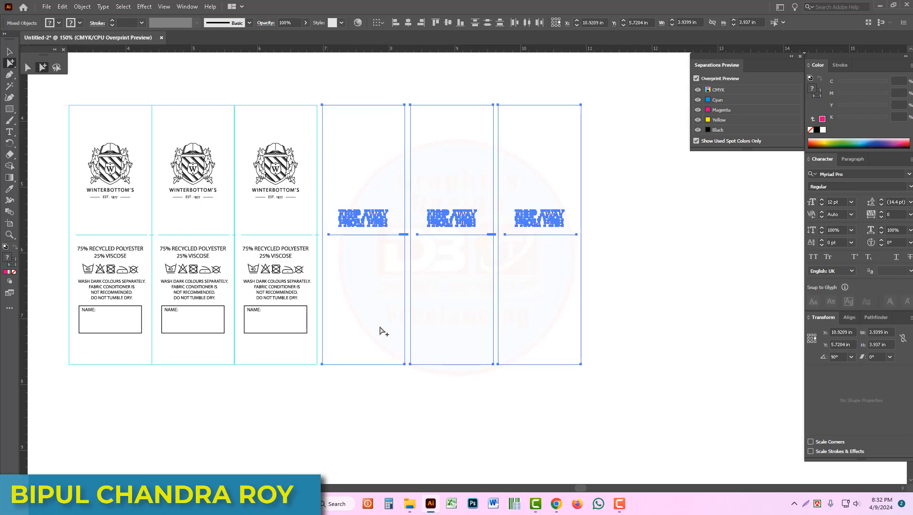
pyautogui.moveTo(618, 381); pyautogui.dragTo(239, 86)
pyautogui.moveTo(643, 403); pyautogui.dragTo(157, 85)
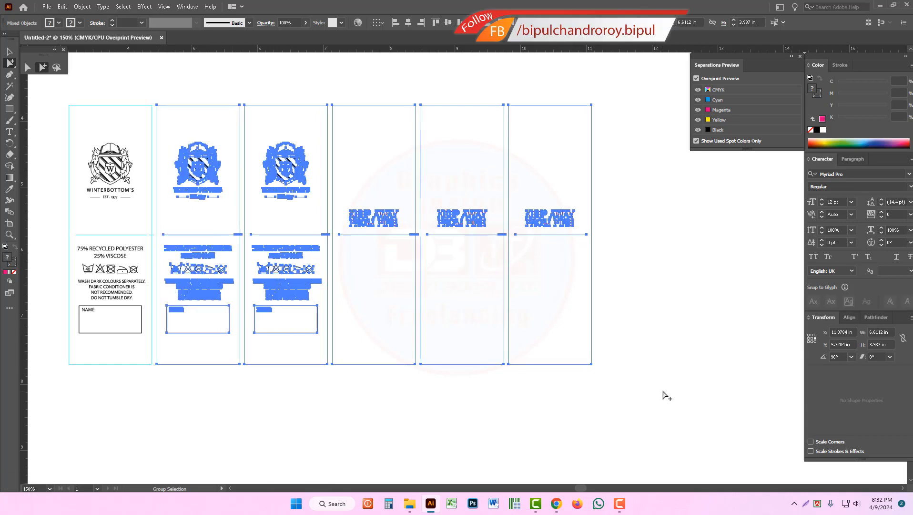
pyautogui.moveTo(663, 391); pyautogui.dragTo(56, 96)
pyautogui.press('v')
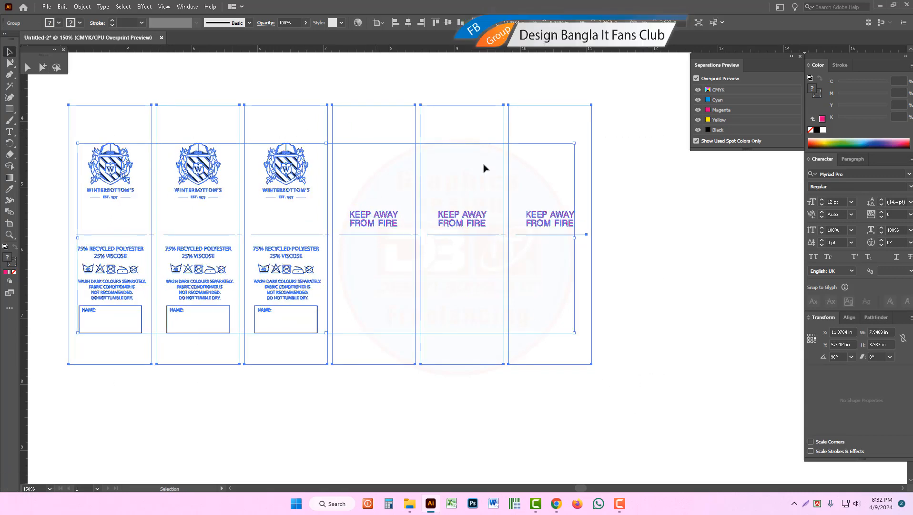
pyautogui.click(106, 101)
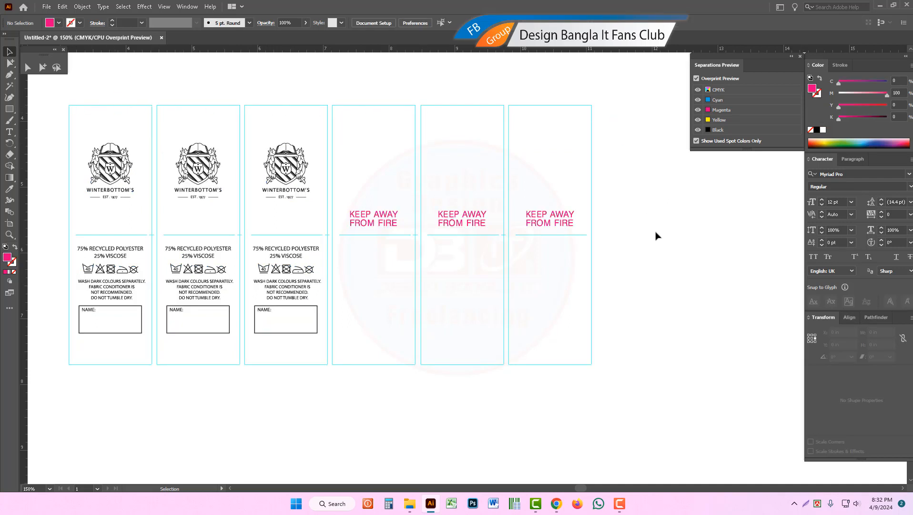
# - Move the whole six-label layout to about X 12.1 in, Y 6.1 in and clear the selection
pyautogui.moveTo(283, 172); pyautogui.dragTo(363, 167)
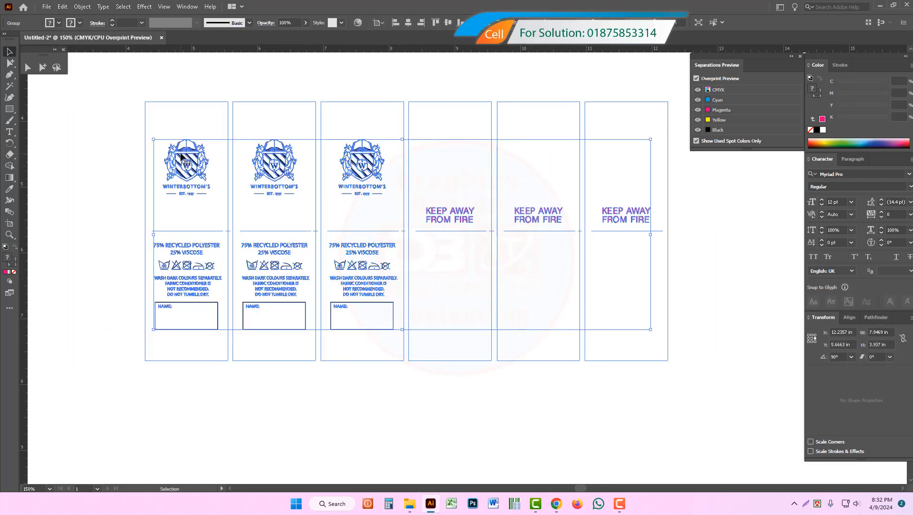
pyautogui.moveTo(106, 87); pyautogui.dragTo(728, 460)
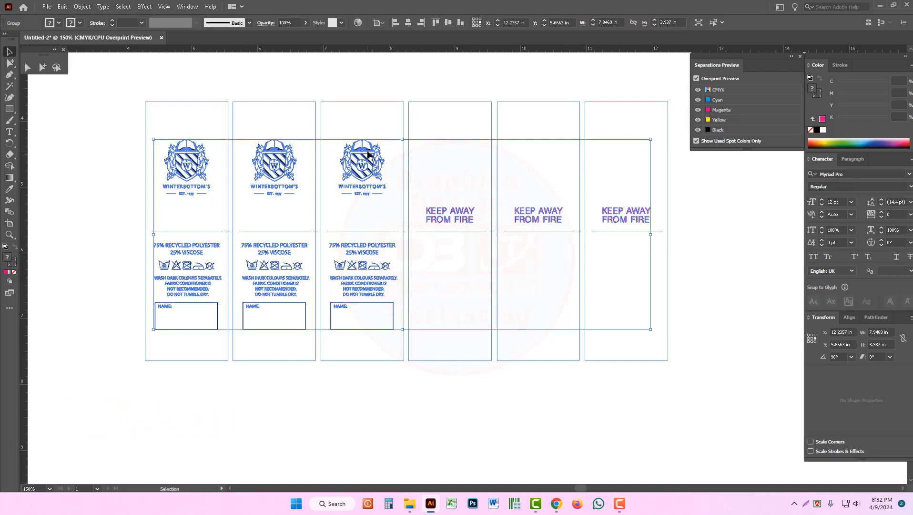
pyautogui.moveTo(367, 153); pyautogui.dragTo(358, 182)
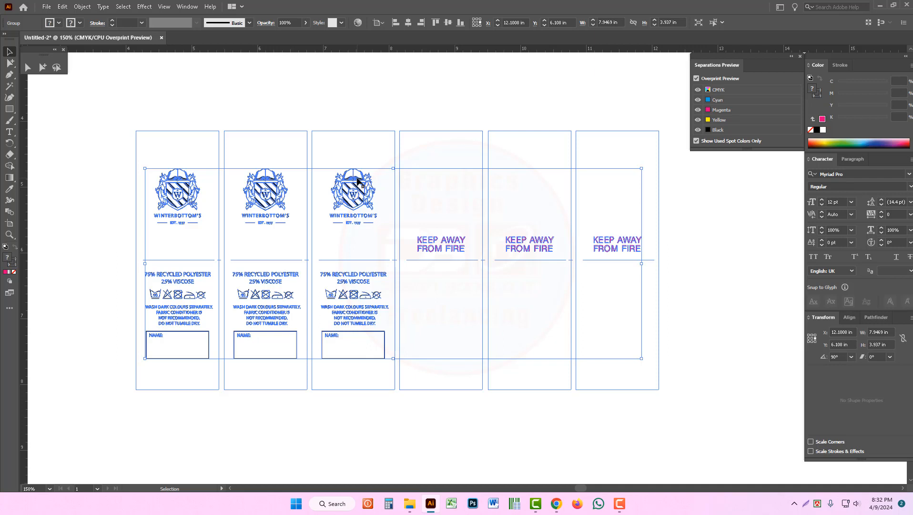
pyautogui.click(338, 106)
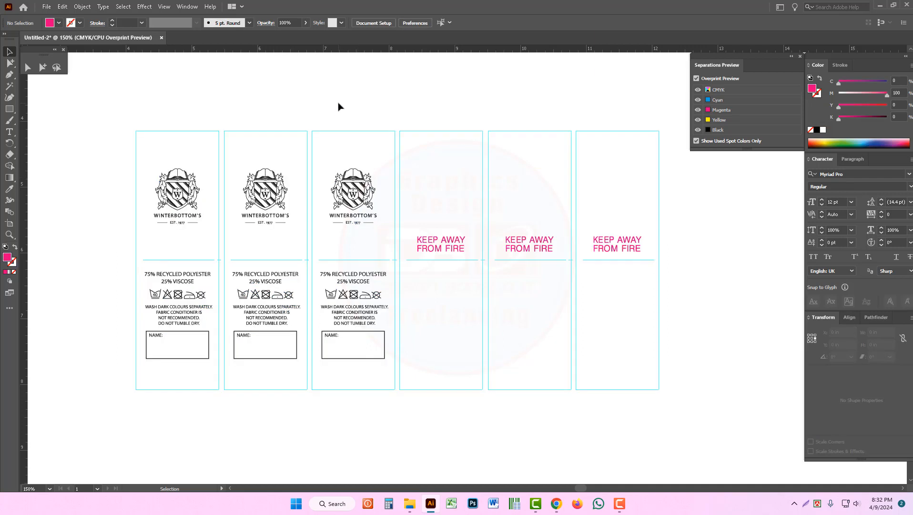